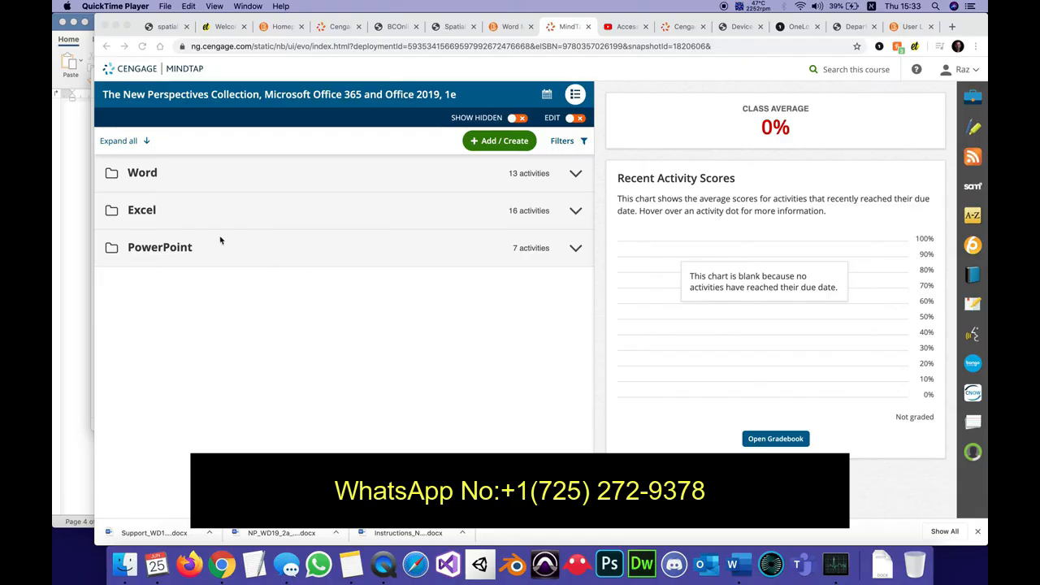
Start Word Module 2 SAM Project A from the Word folder and go back to its Step 1 project file downloads.
click(147, 178)
click(134, 176)
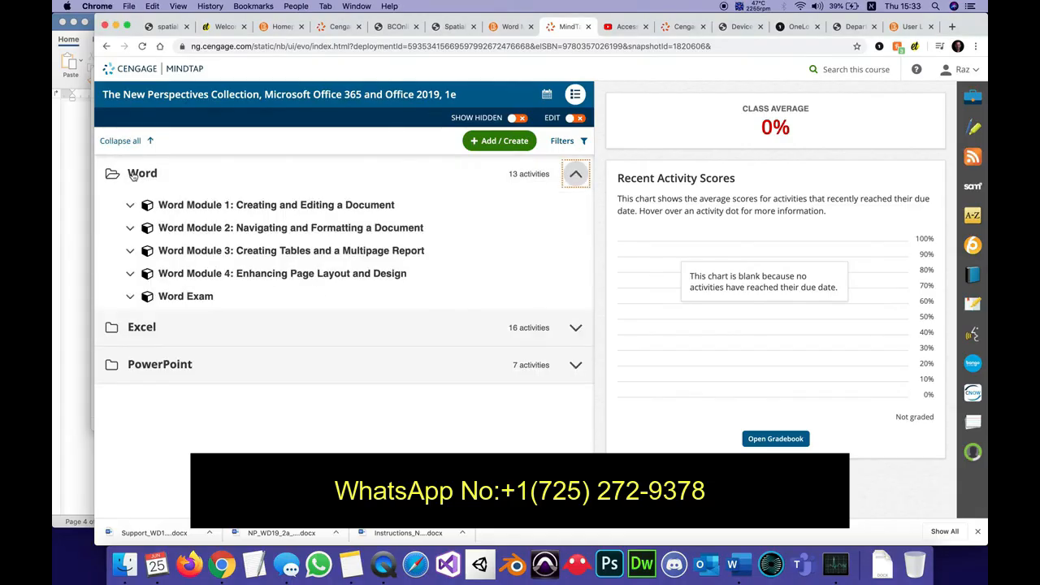
click(189, 235)
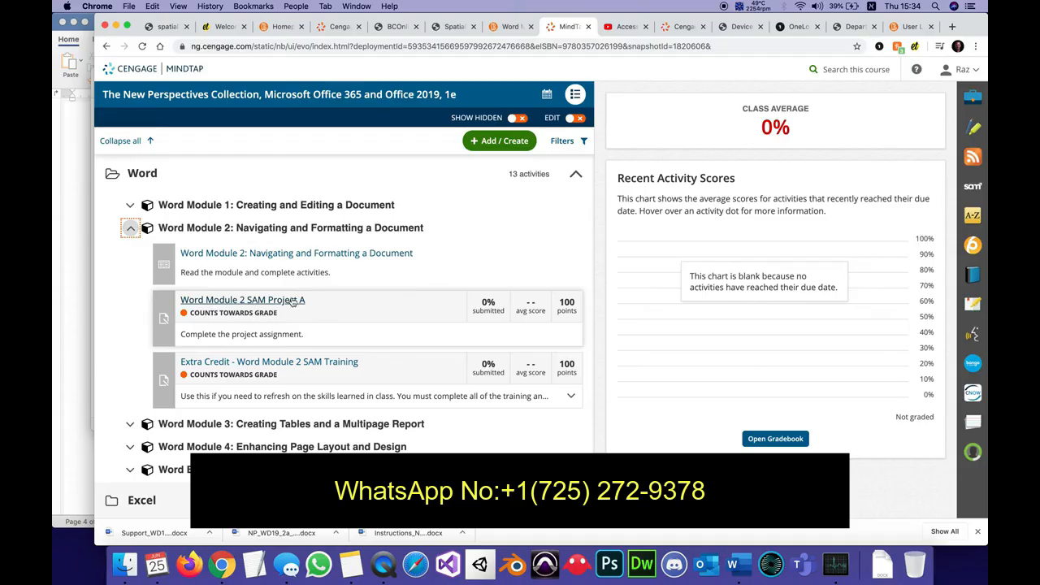
click(293, 301)
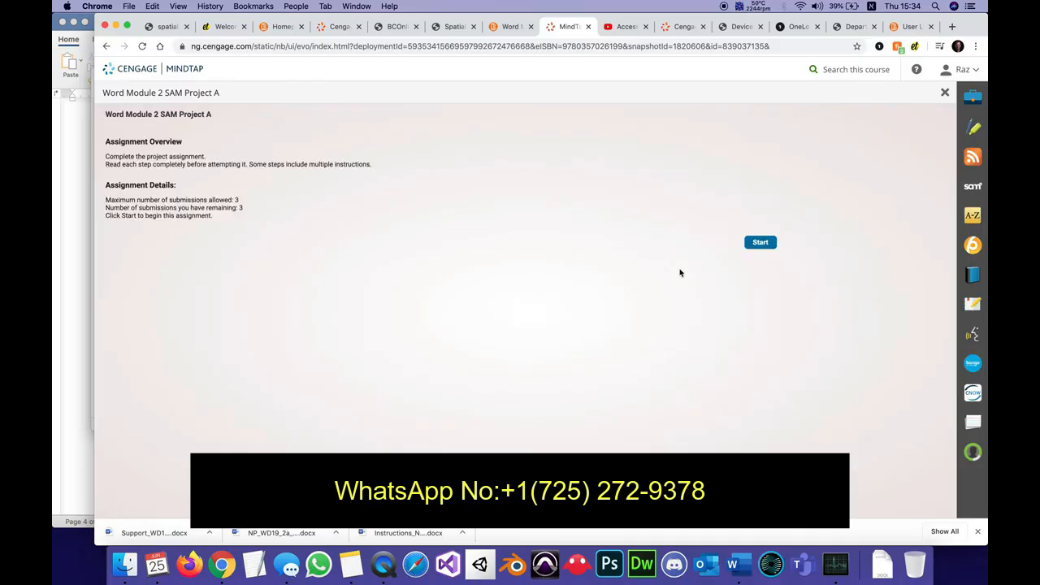
click(766, 245)
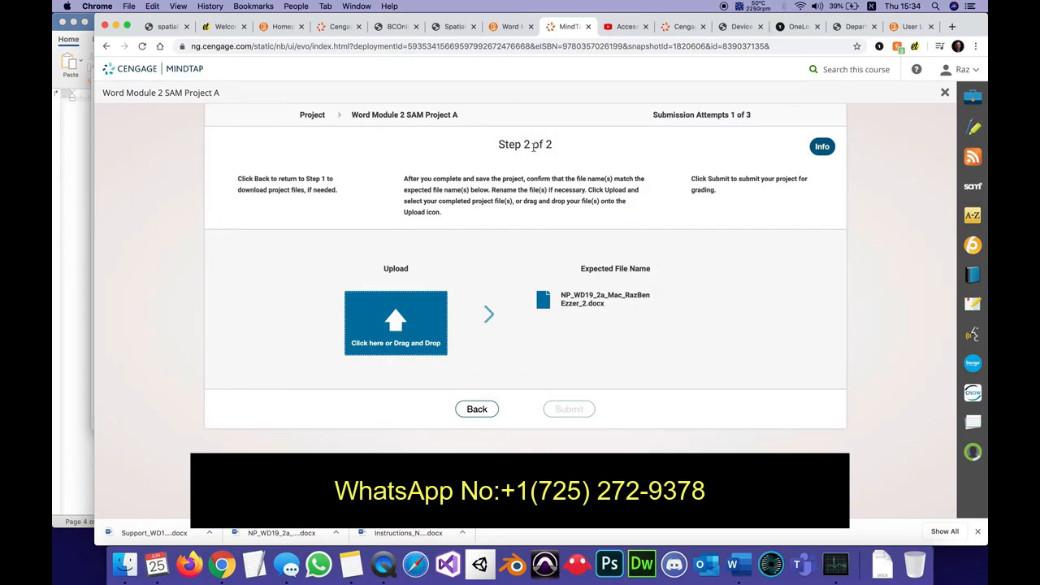
click(477, 410)
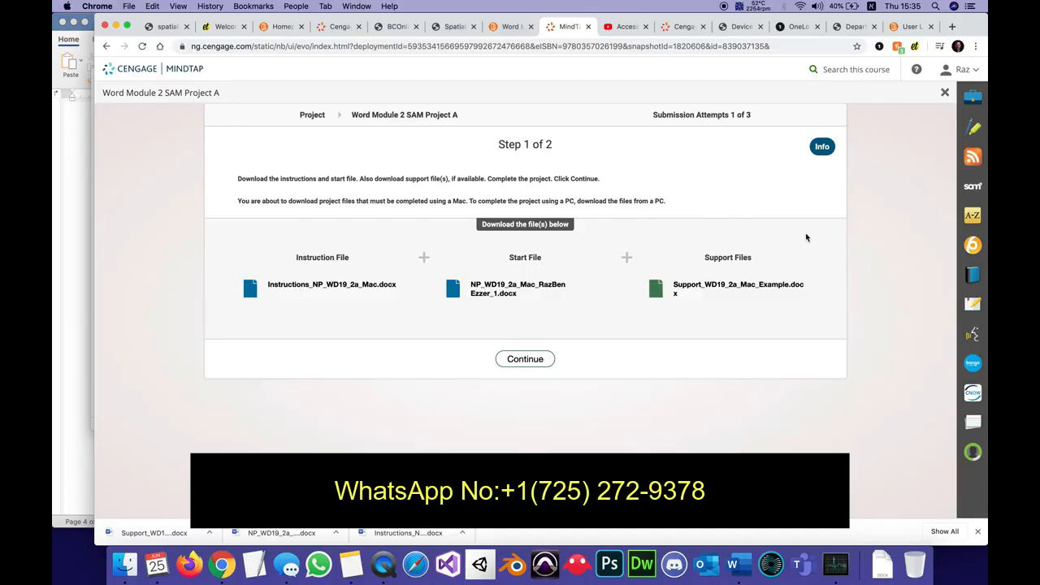
Switch to Microsoft Word and review the Getting Started section of the instructions alongside the research paper start file.
click(735, 567)
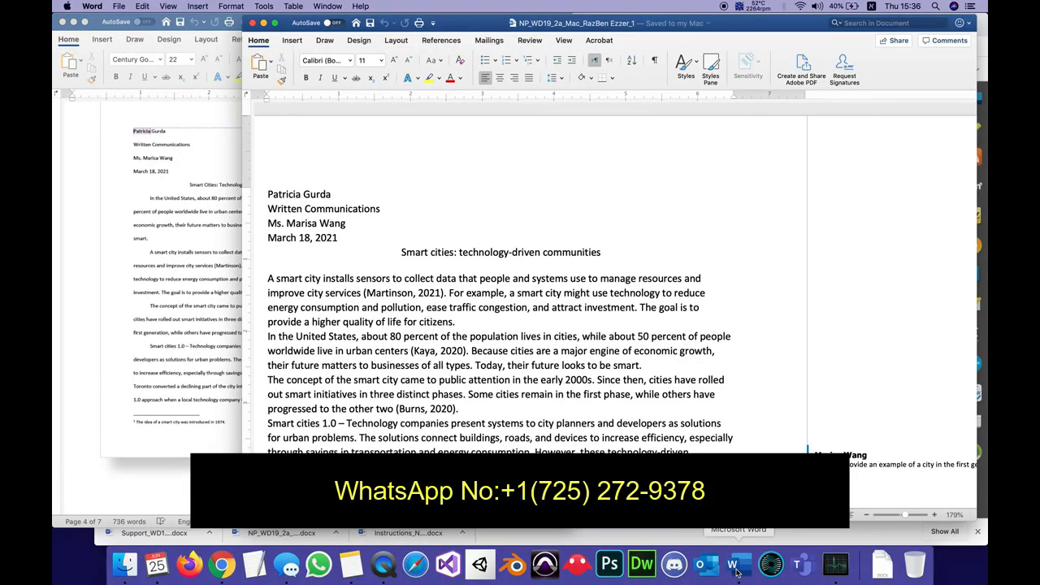
click(155, 238)
scroll(183, 164, up, 20)
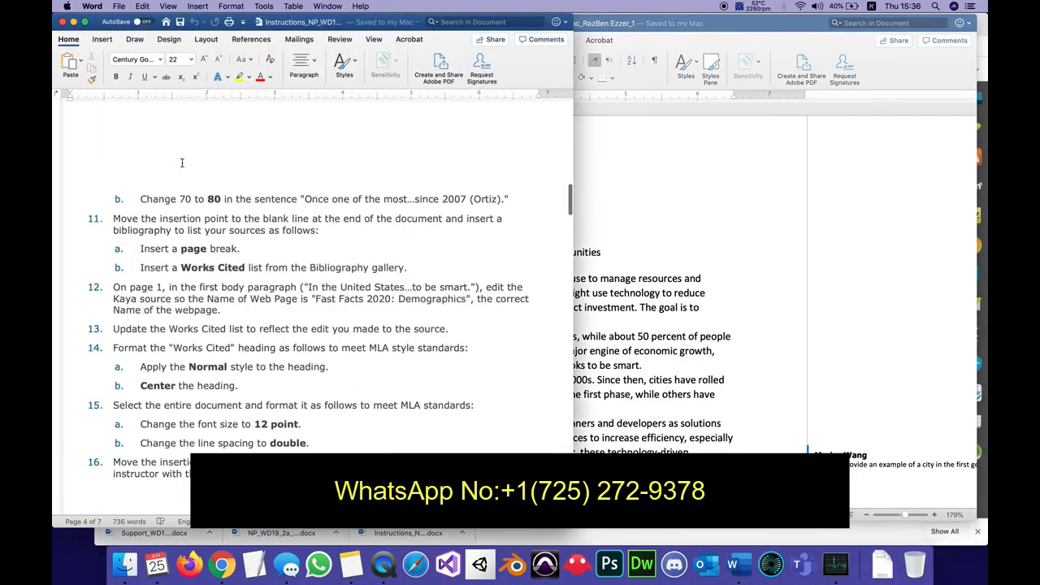
scroll(185, 161, down, 1)
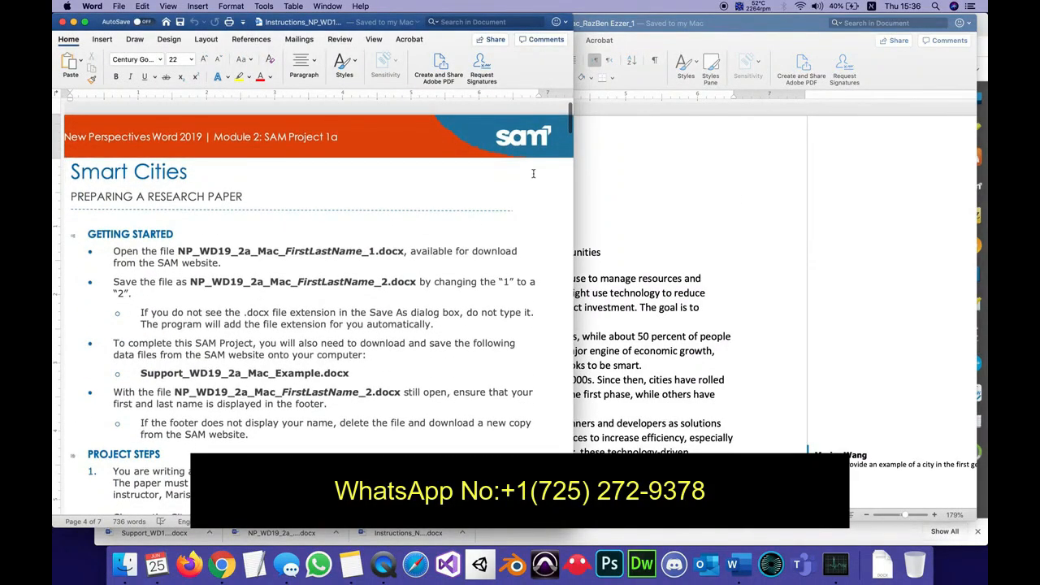
click(886, 218)
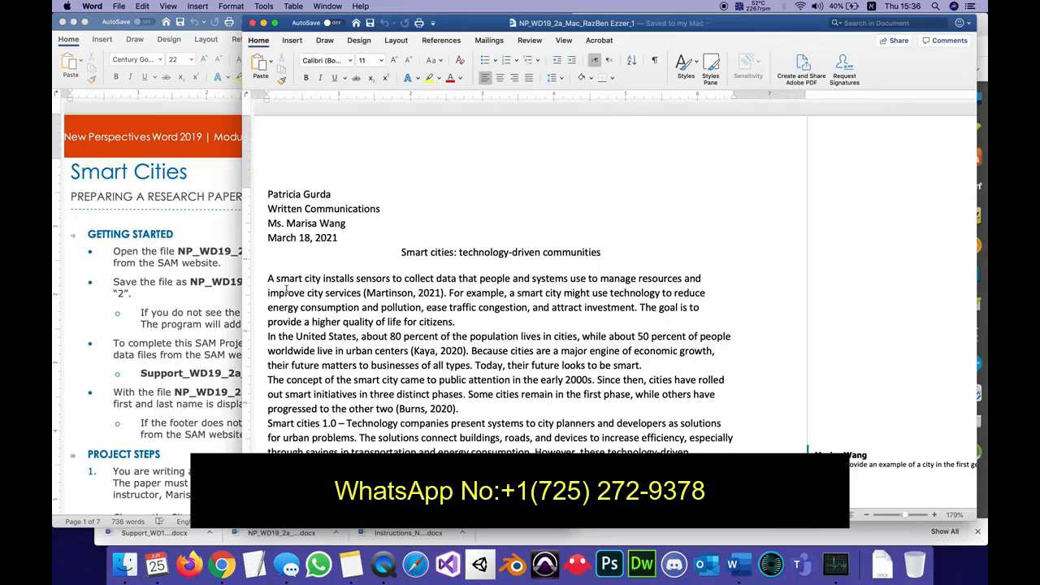
click(207, 323)
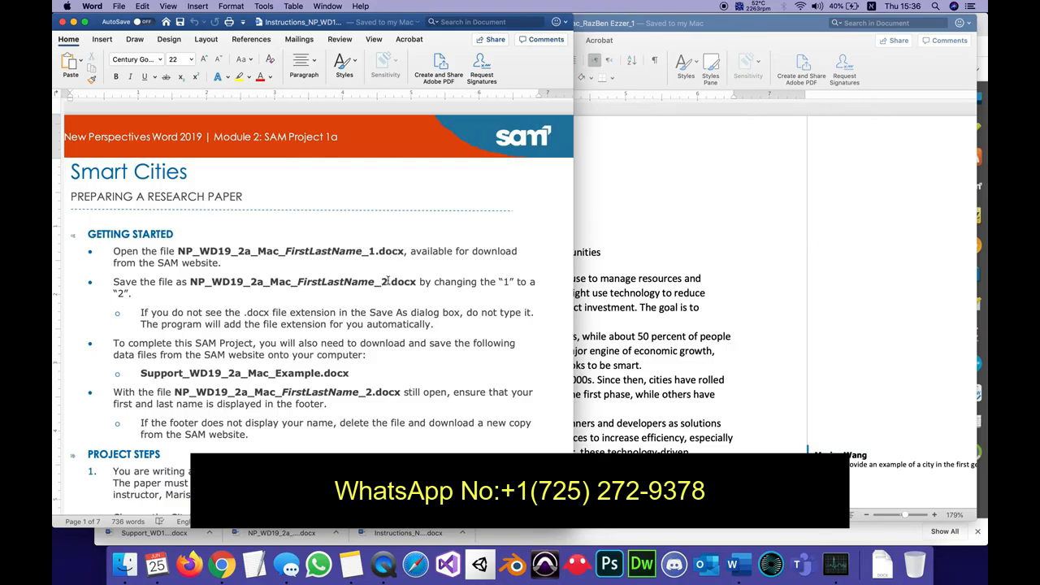
Save the research paper as a new copy in the M2 folder, changing the file name's final 1 to 2.
click(854, 264)
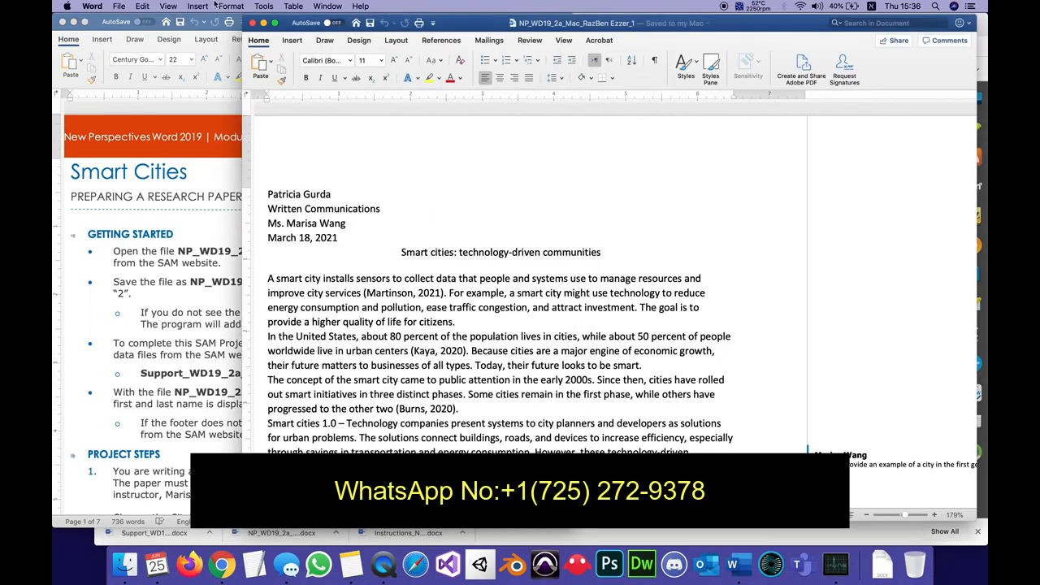
click(117, 7)
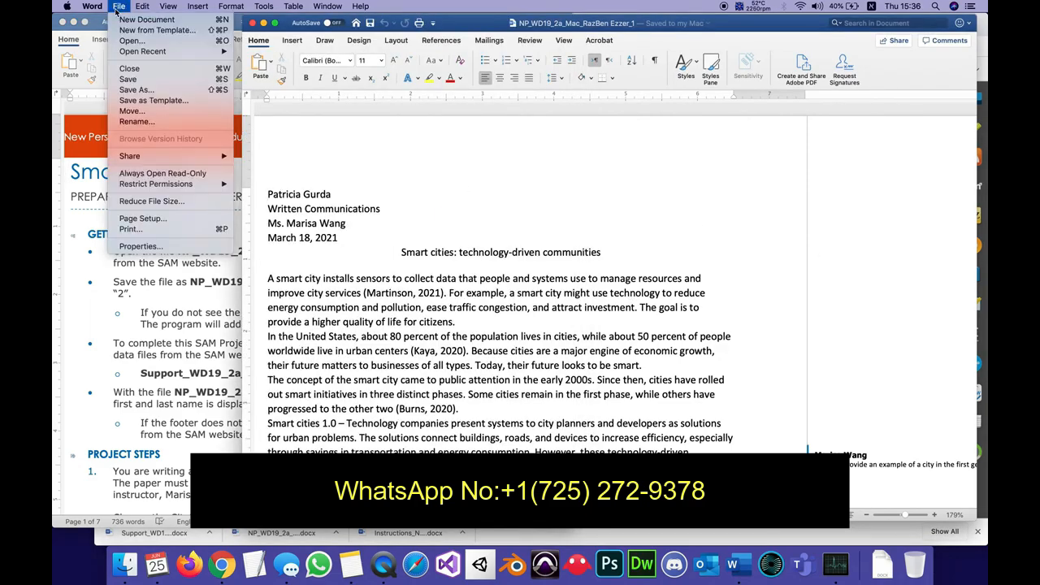
click(119, 7)
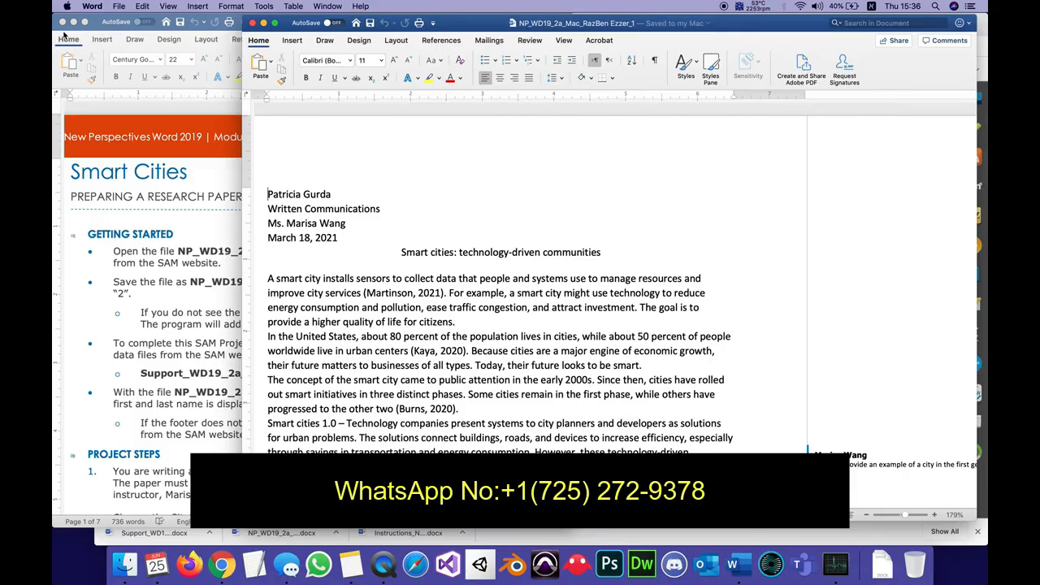
click(119, 7)
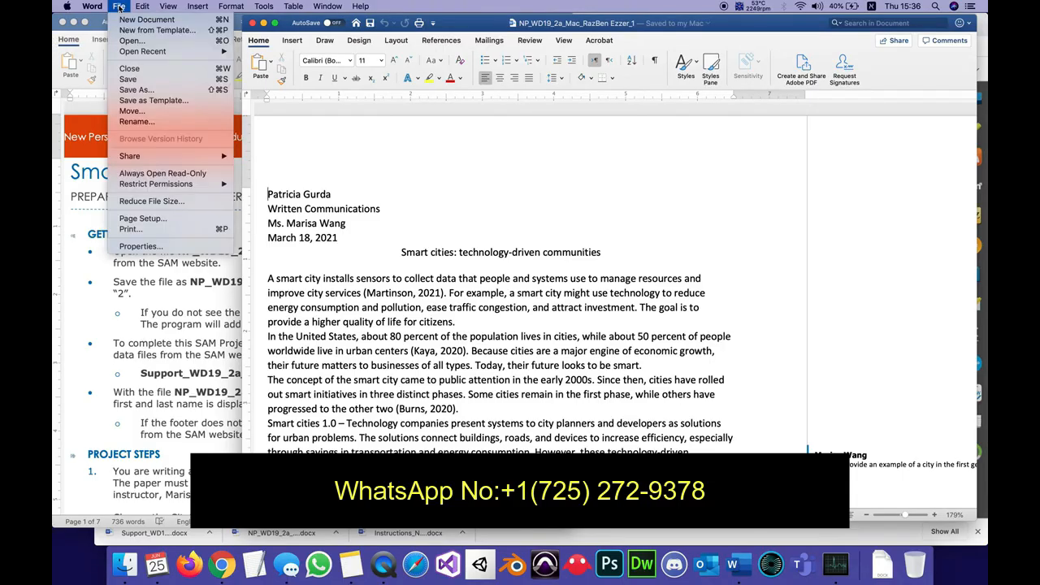
click(135, 92)
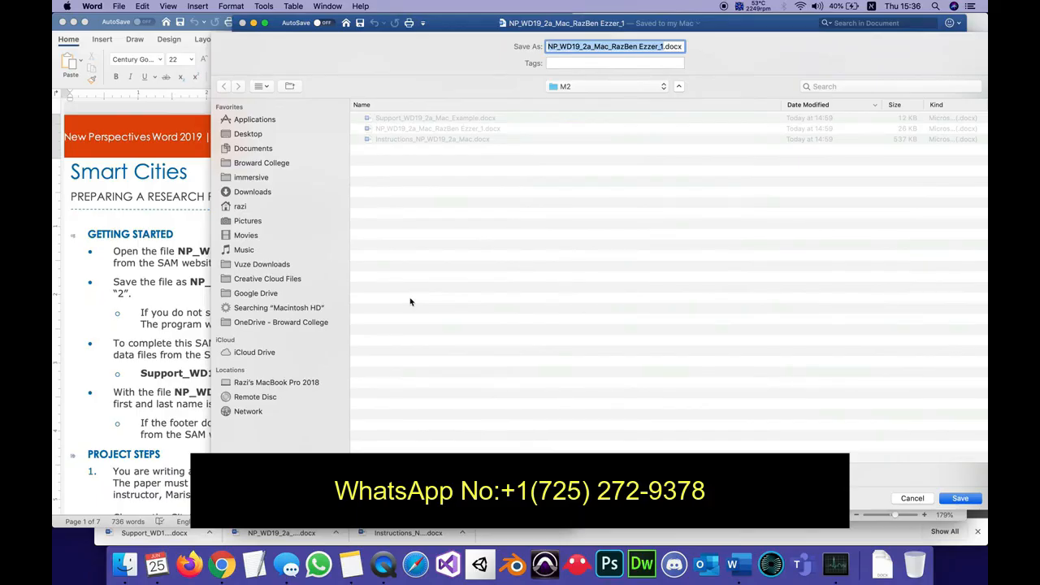
click(661, 46)
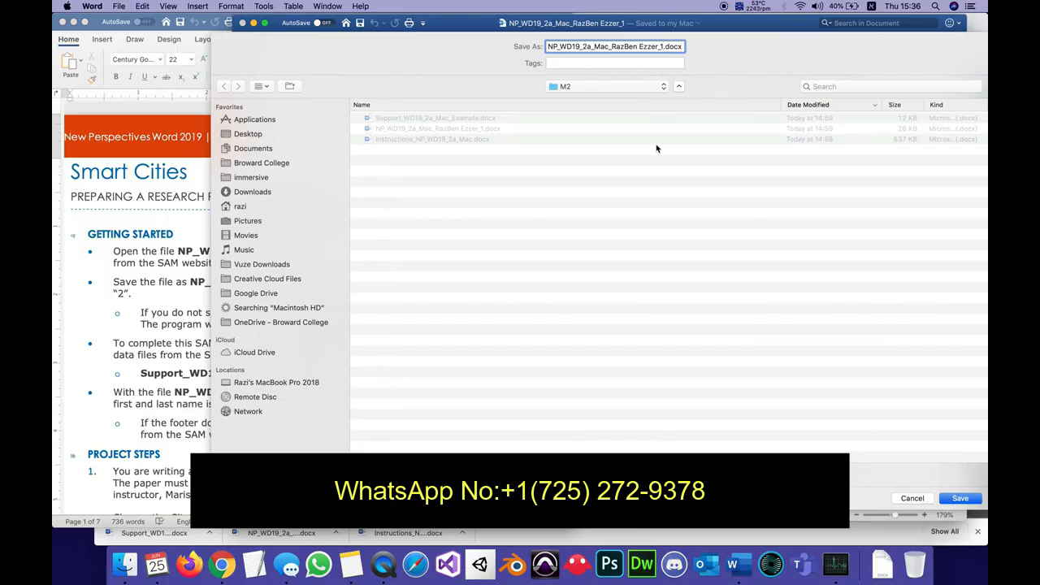
key(BackSpace)
text(2)
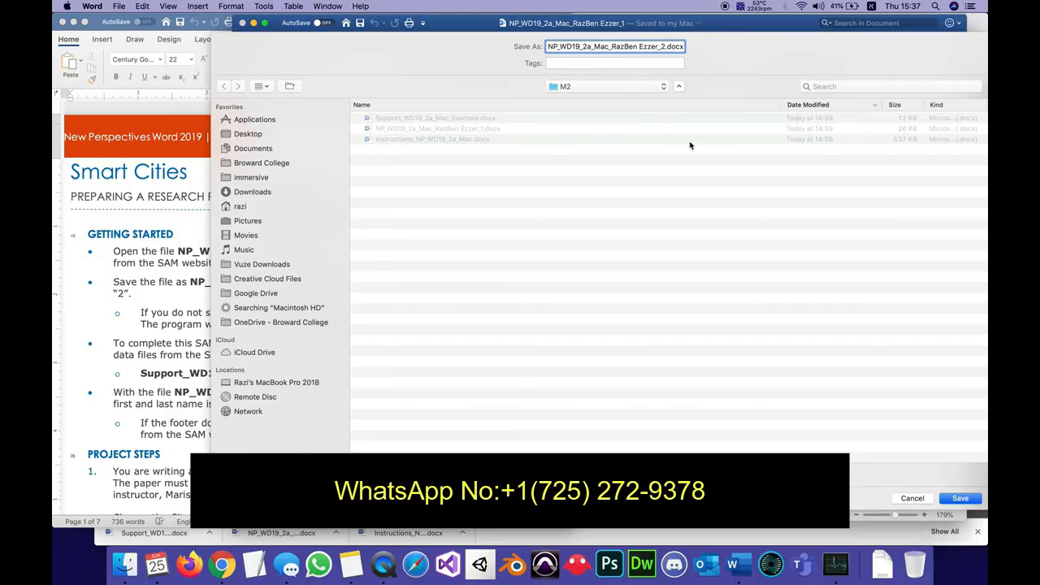
click(953, 501)
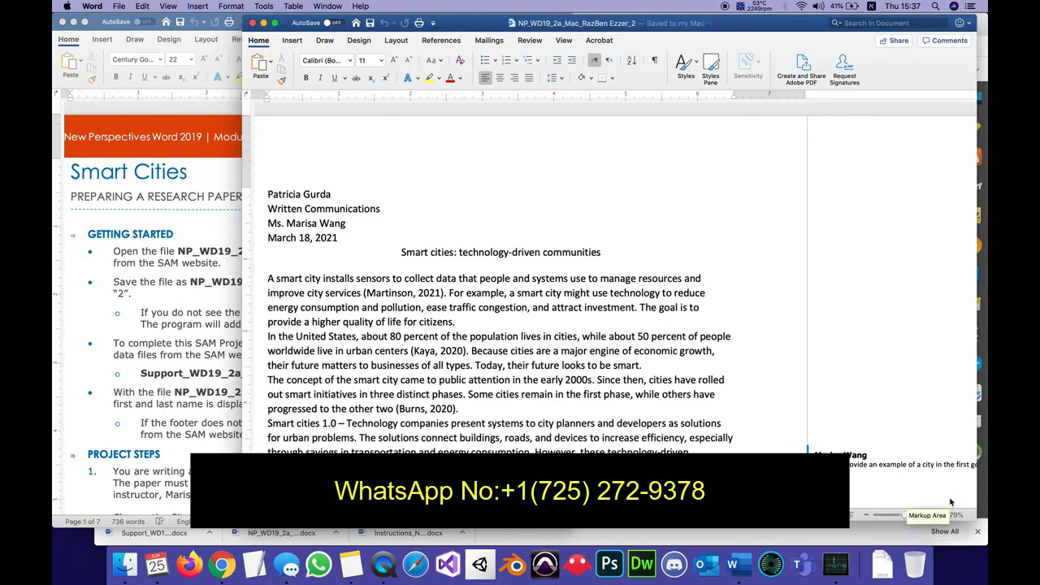
Highlight the open-file and save-file instructions and the Support_WD19_2a_Mac_Example.docx line in yellow under Getting Started.
click(198, 370)
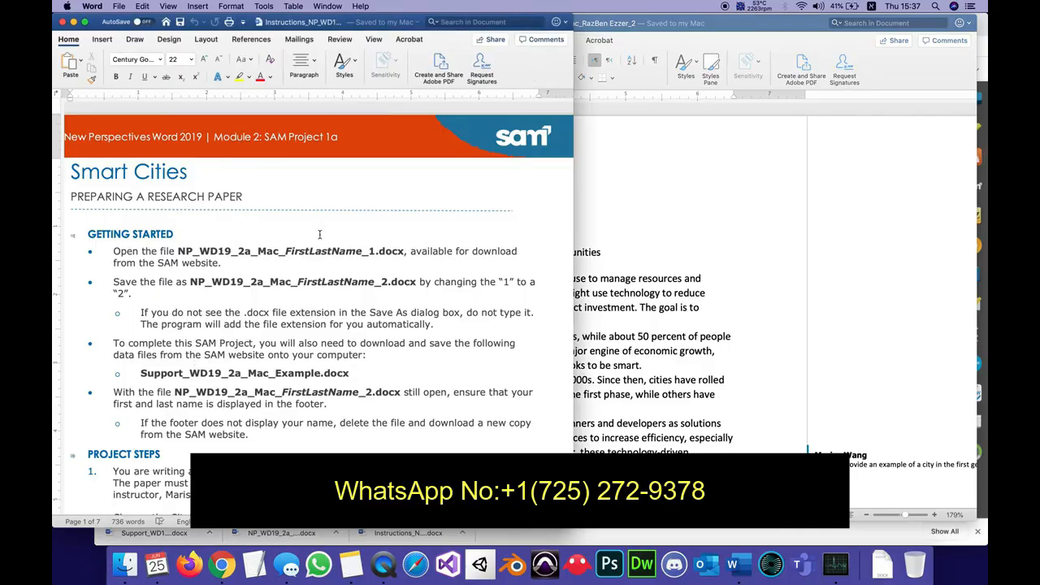
drag(537, 282, 87, 249)
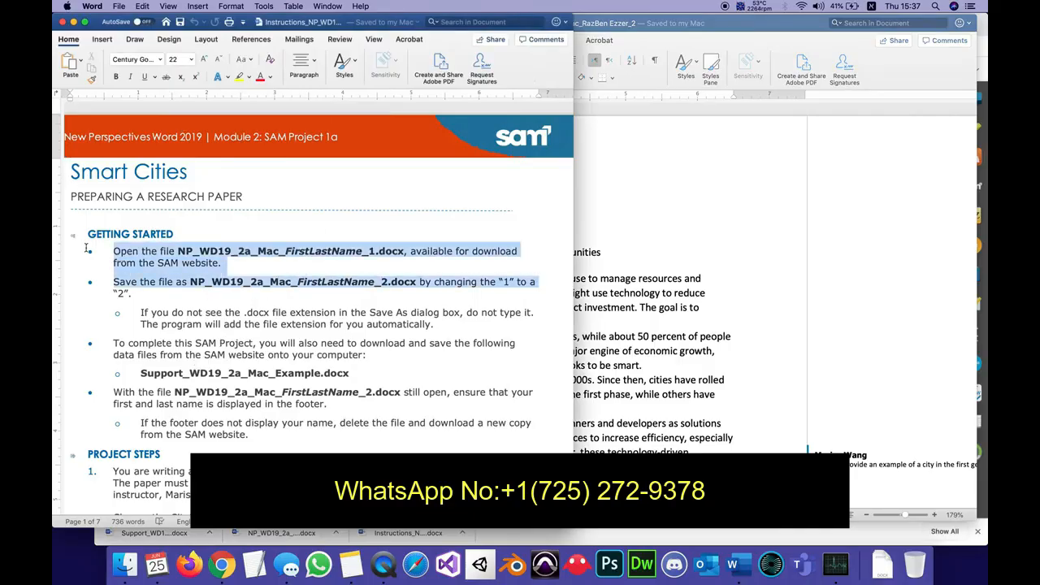
click(239, 76)
click(228, 307)
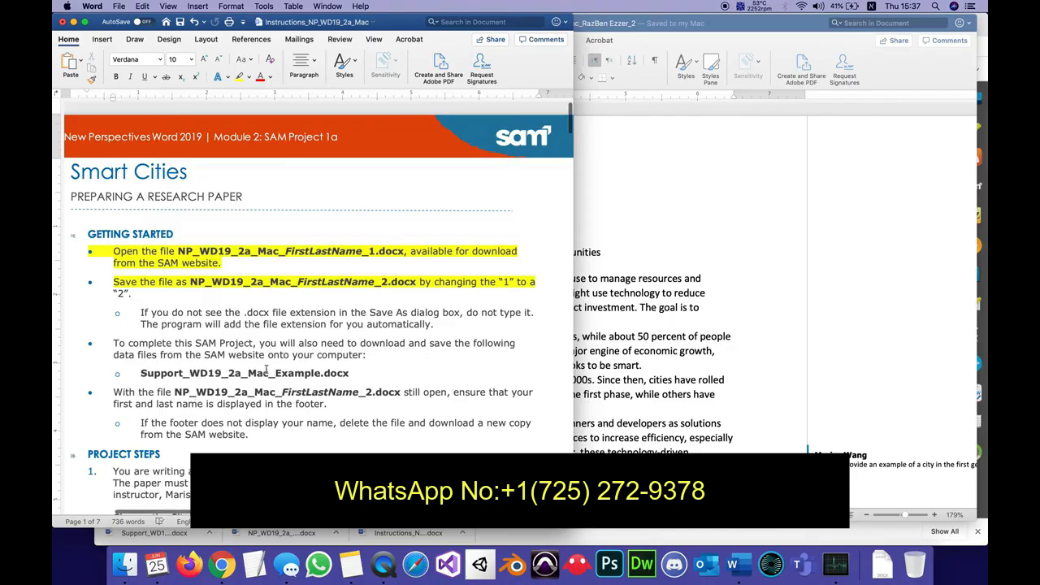
drag(140, 374, 388, 373)
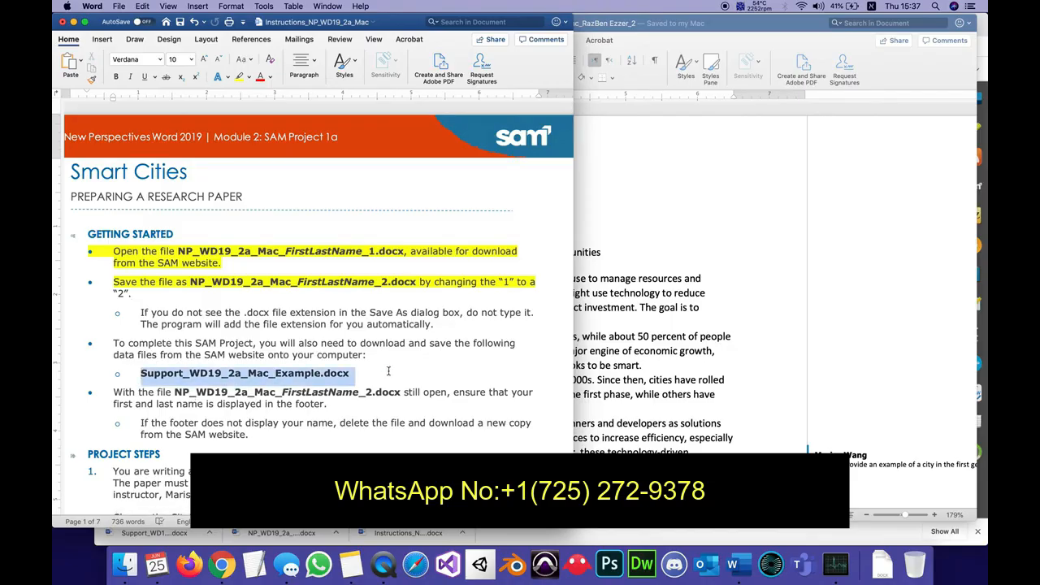
click(239, 75)
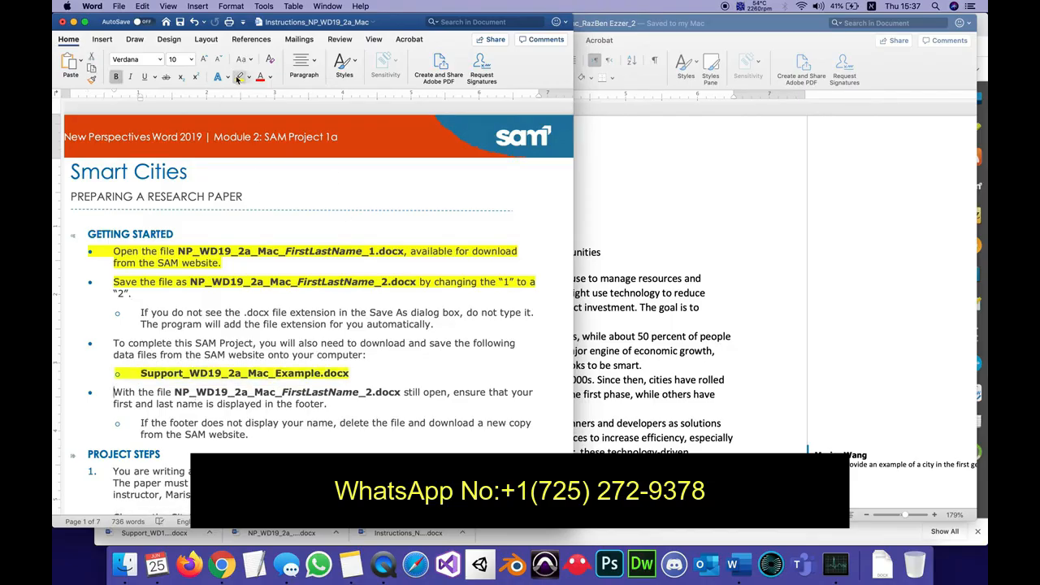
Check the research paper's page footer for the student's first and last name.
scroll(230, 419, down, 2)
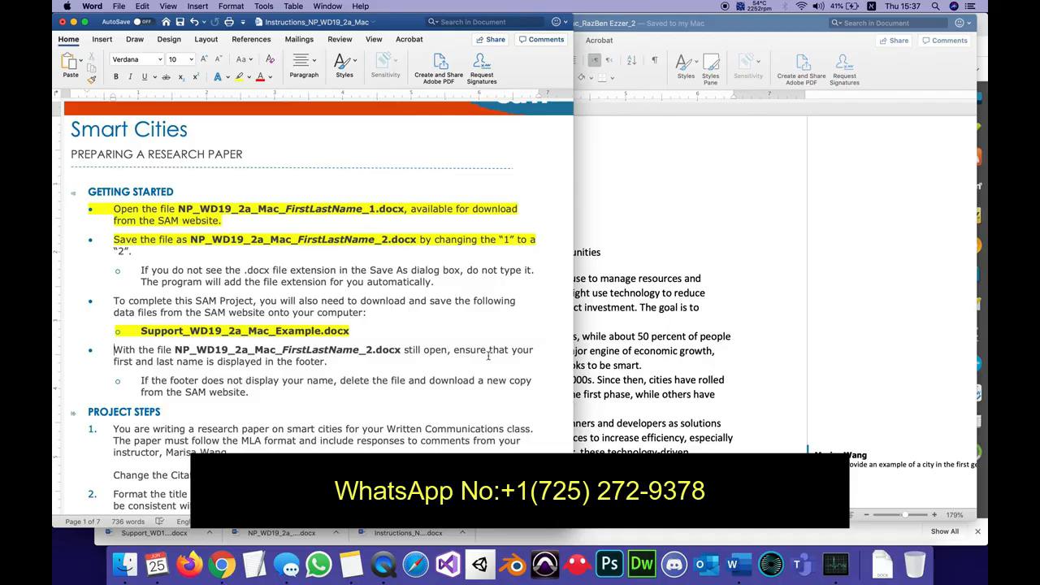
click(770, 262)
scroll(698, 286, down, 10)
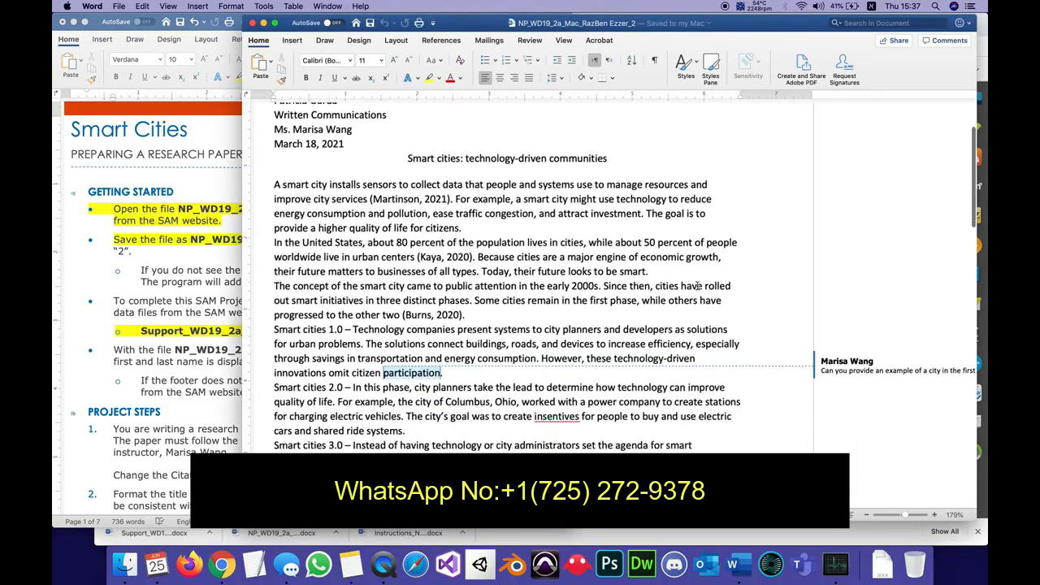
scroll(697, 286, down, 3)
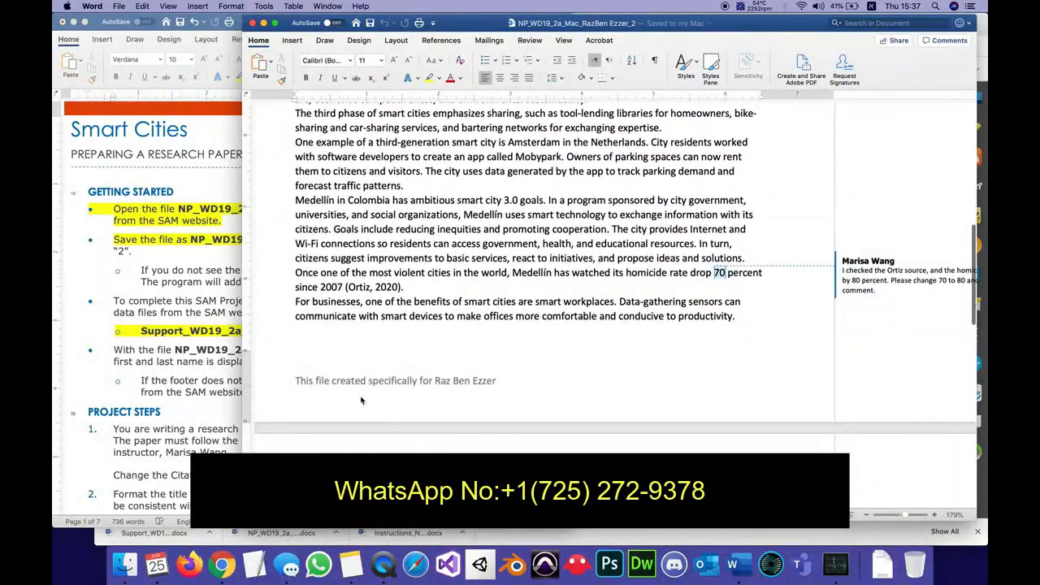
click(334, 381)
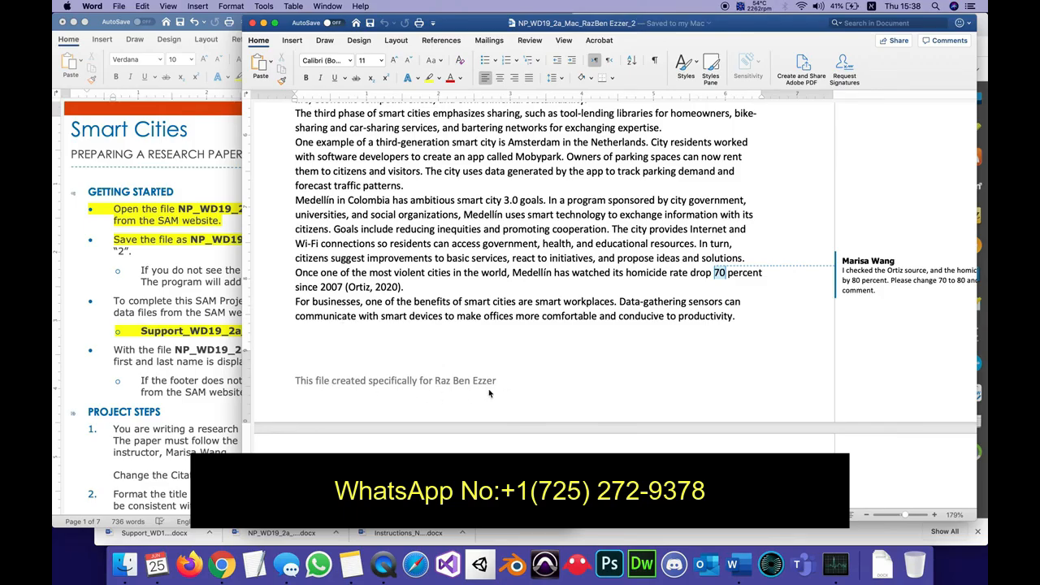
Highlight all the Getting Started bullets in the instructions in yellow, through the footer note.
click(219, 349)
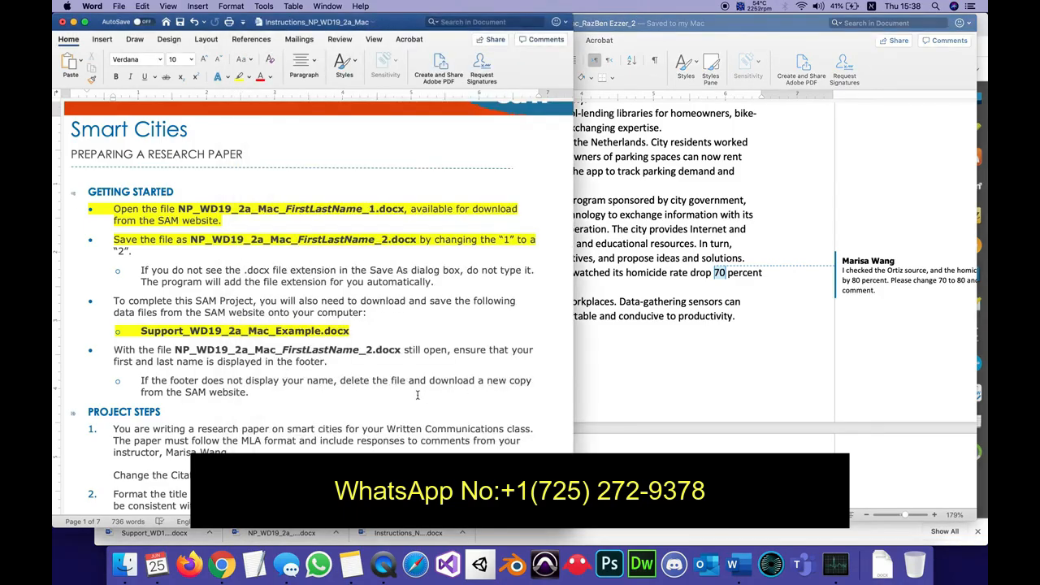
drag(252, 393, 103, 210)
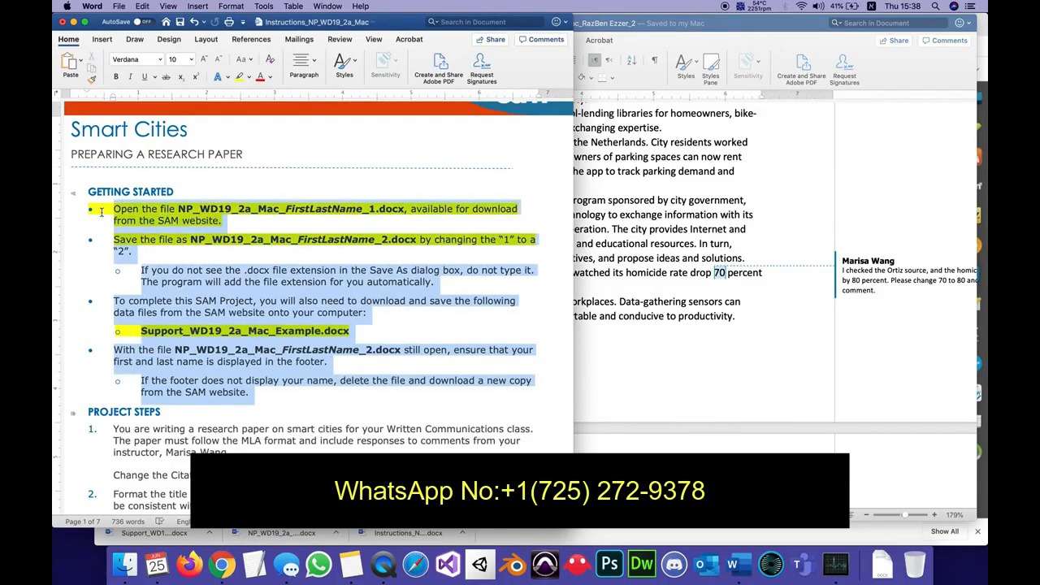
click(240, 76)
Set the research paper's Citations & Bibliography style to MLA, Seventh Edition, as project step 1 requires.
scroll(254, 310, down, 6)
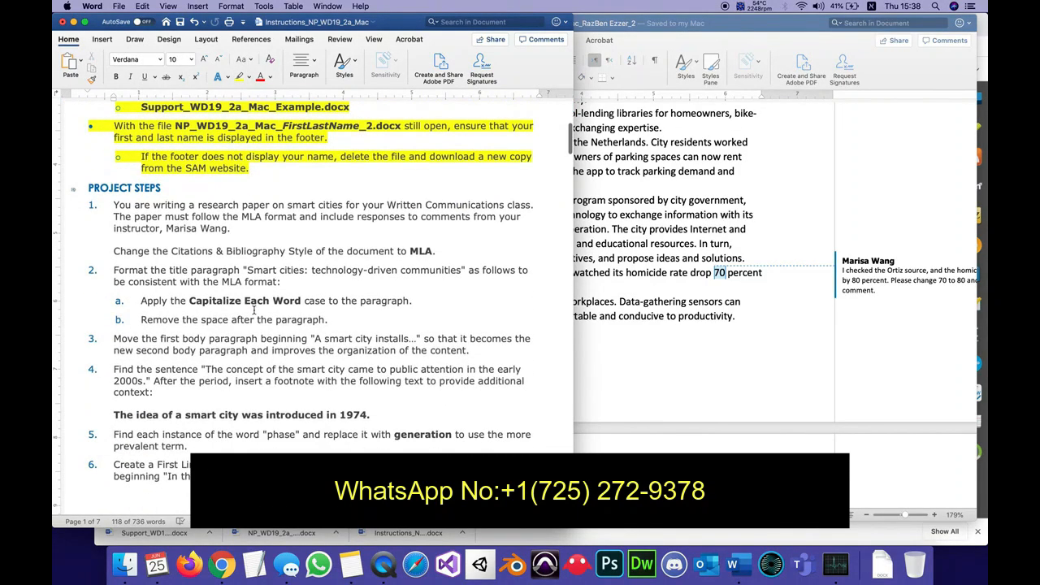
click(254, 309)
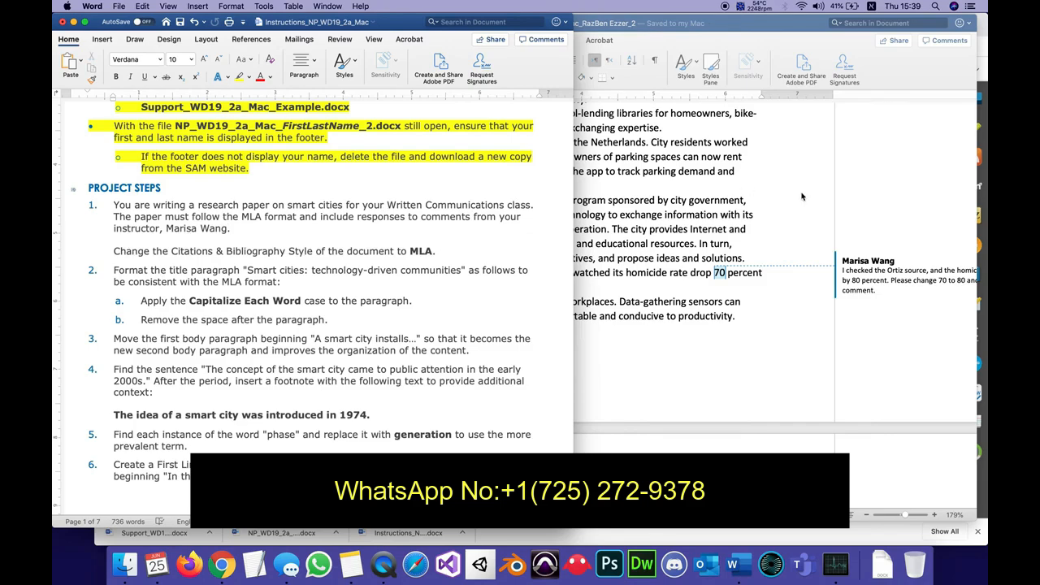
click(904, 142)
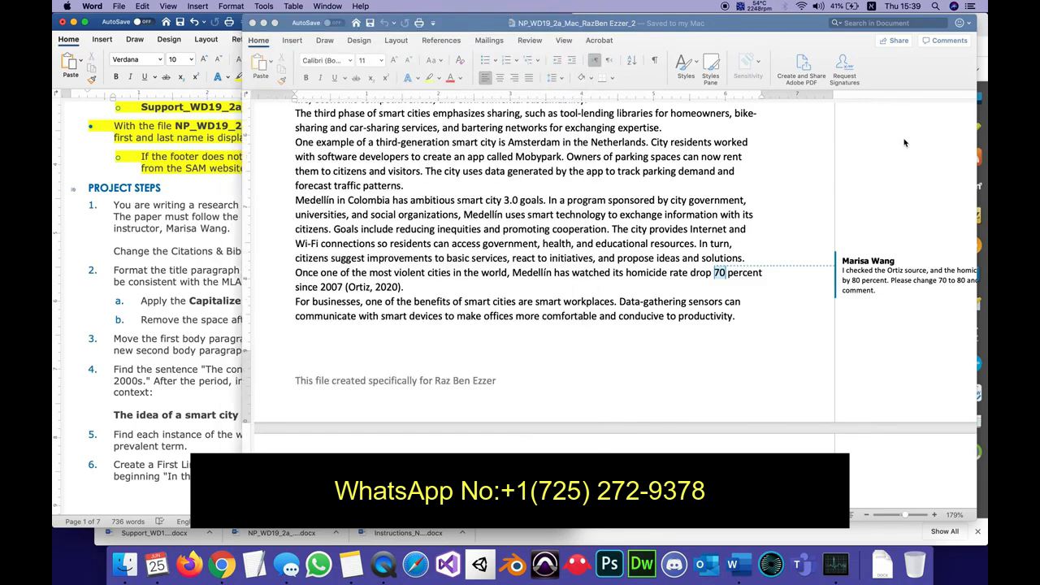
click(445, 42)
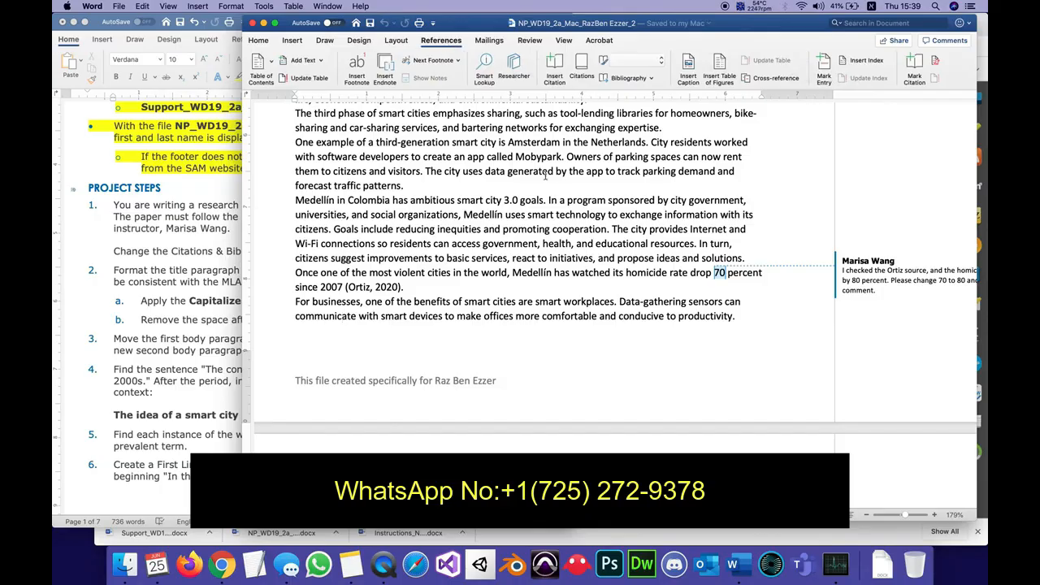
click(644, 61)
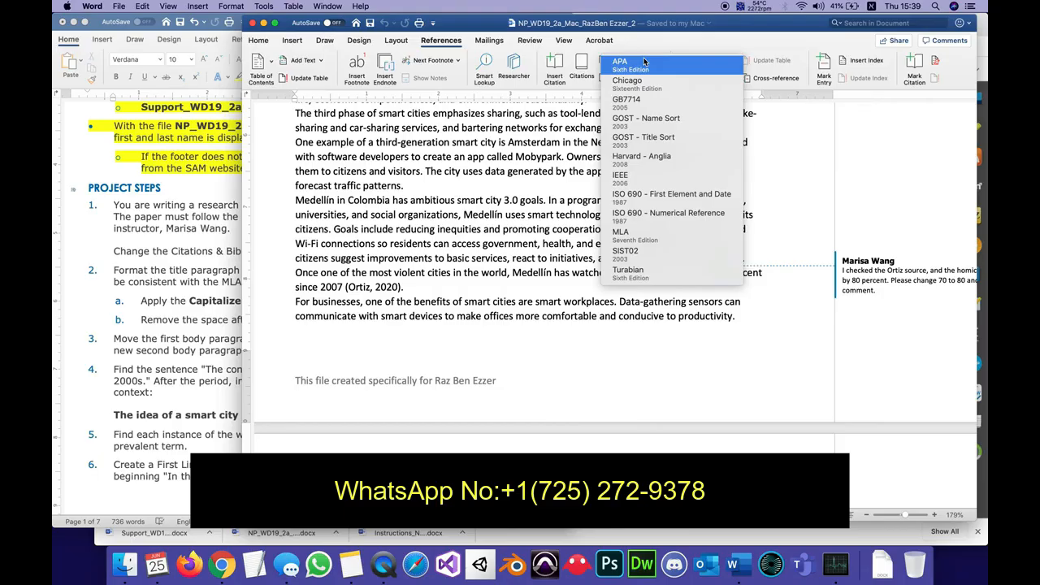
click(633, 236)
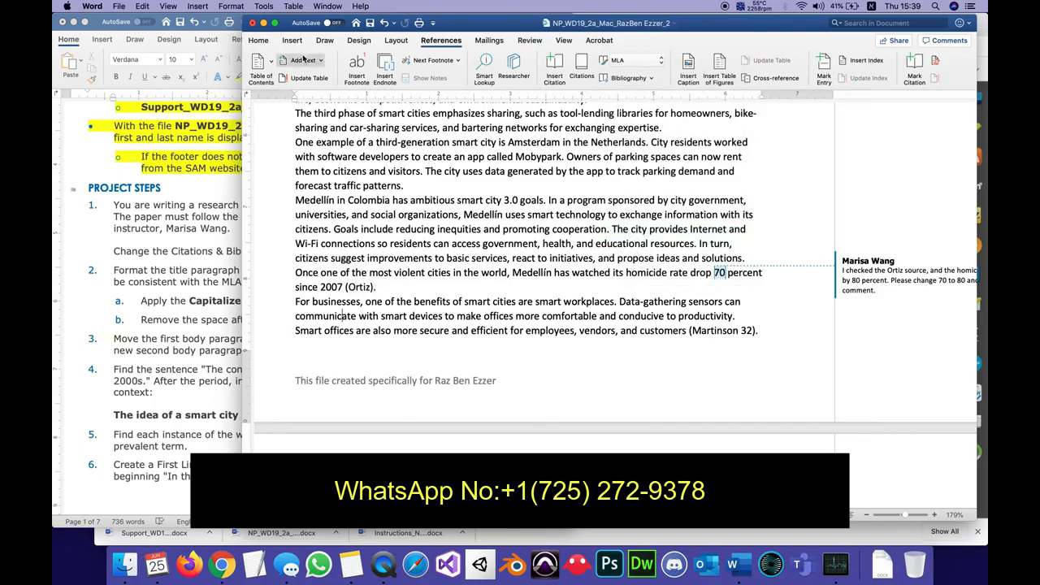
Save the research paper, and highlight all of project step 1 in yellow in the instructions.
click(370, 23)
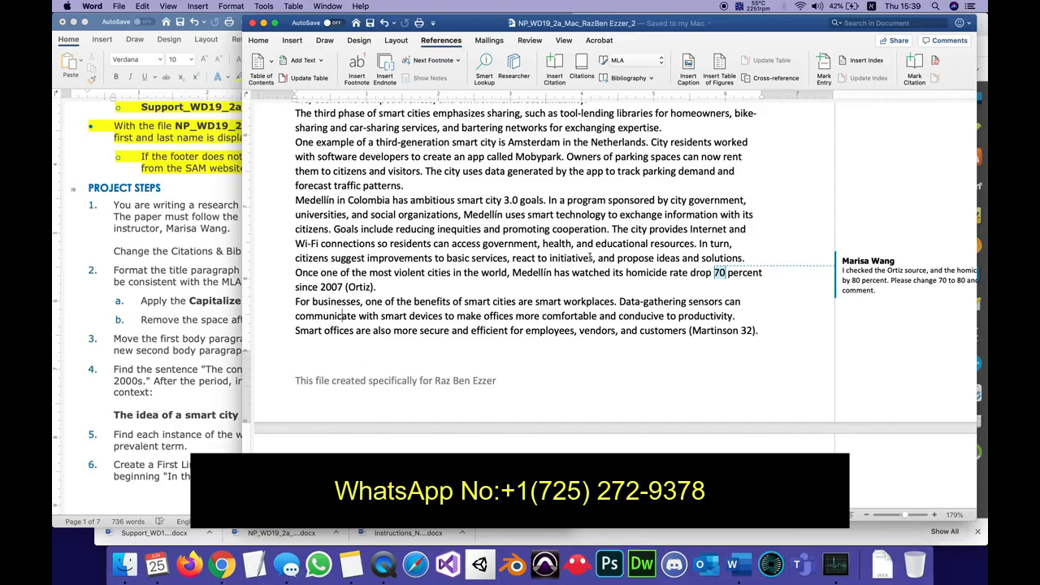
click(187, 275)
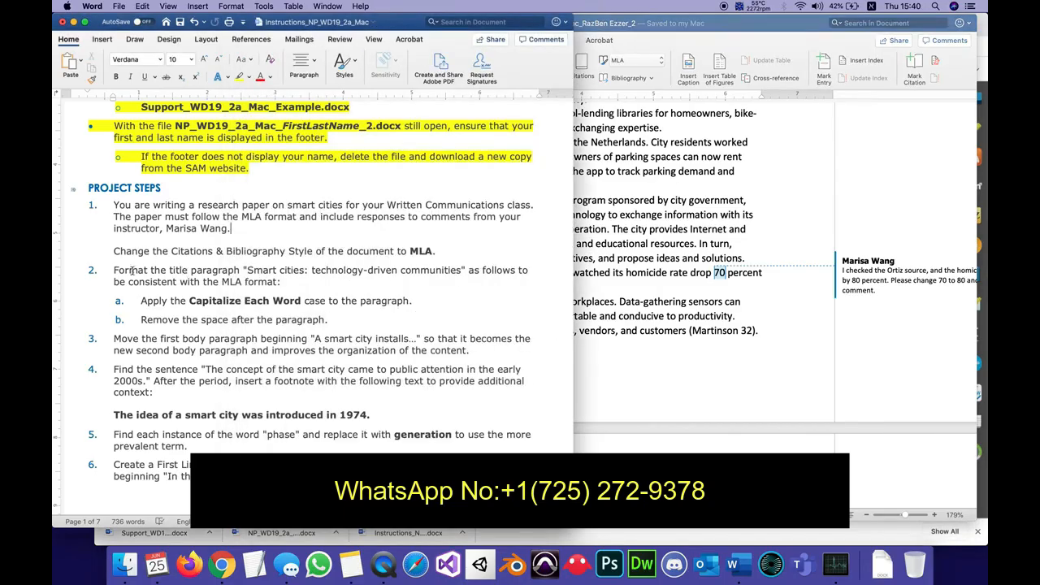
mouse_move(437, 251)
mouse_down()
mouse_move(118, 252)
mouse_move(130, 202)
mouse_move(113, 204)
mouse_up()
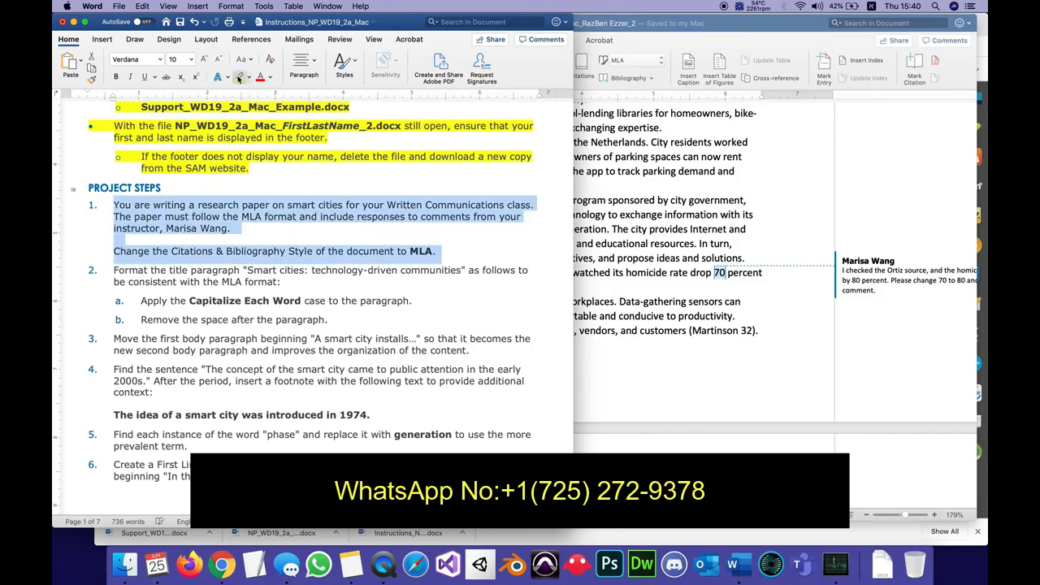
click(239, 76)
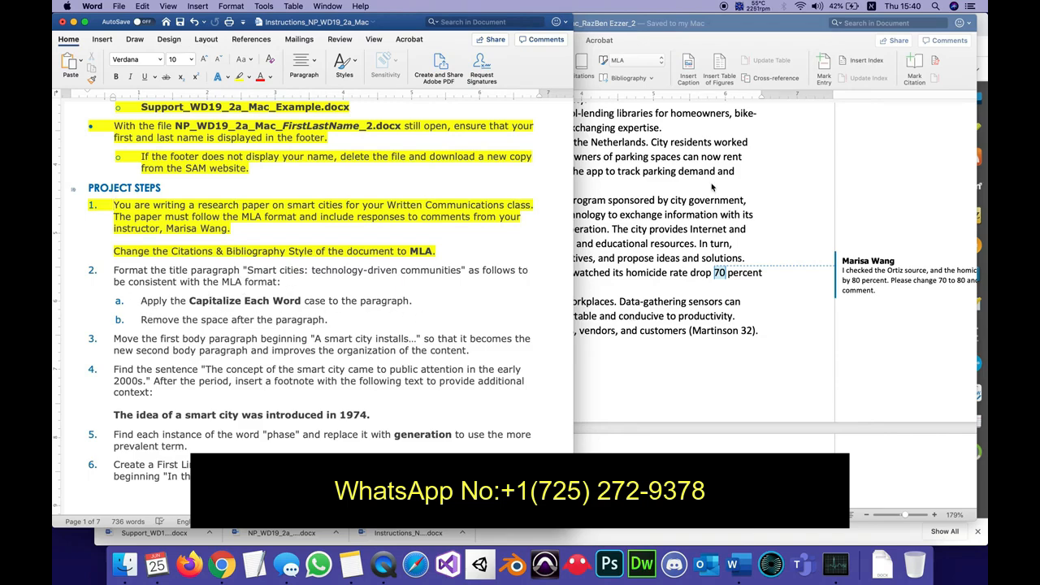
Apply the Capitalize Each Word case to the research paper's title "Smart cities: technology-driven communities".
scroll(729, 204, up, 10)
scroll(729, 204, up, 1)
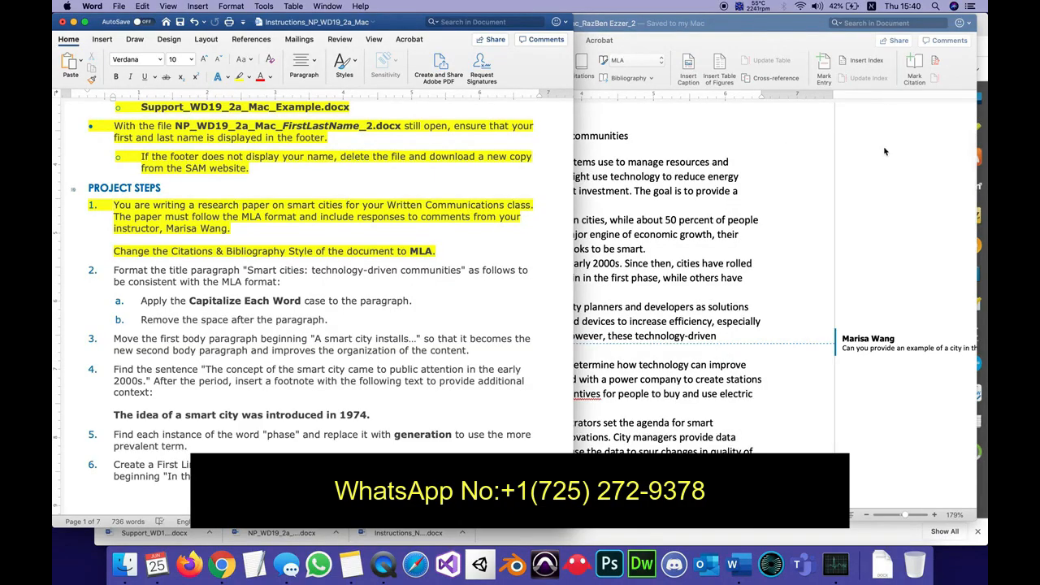
click(918, 167)
scroll(657, 221, up, 5)
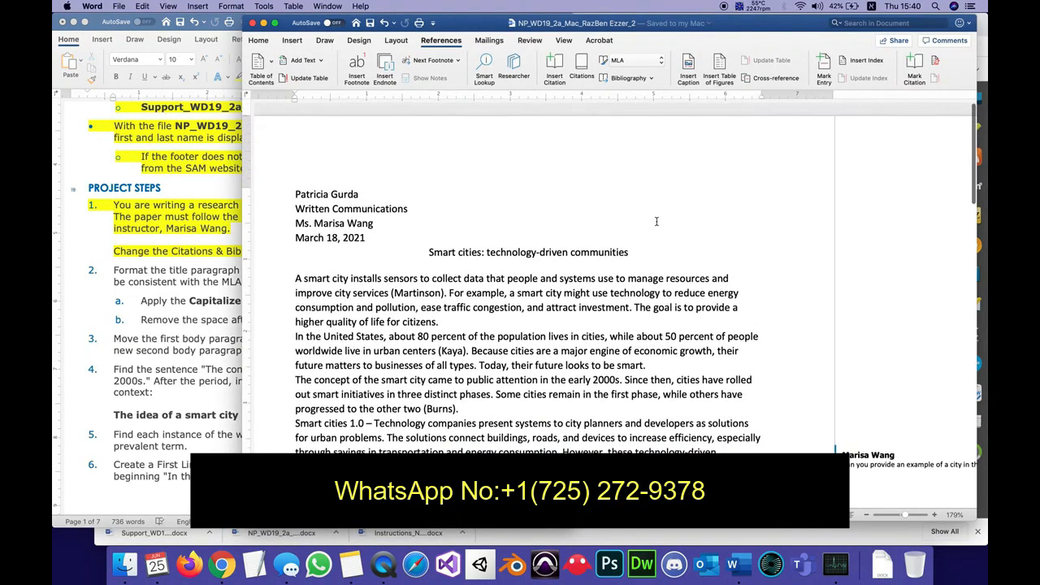
drag(429, 253, 591, 248)
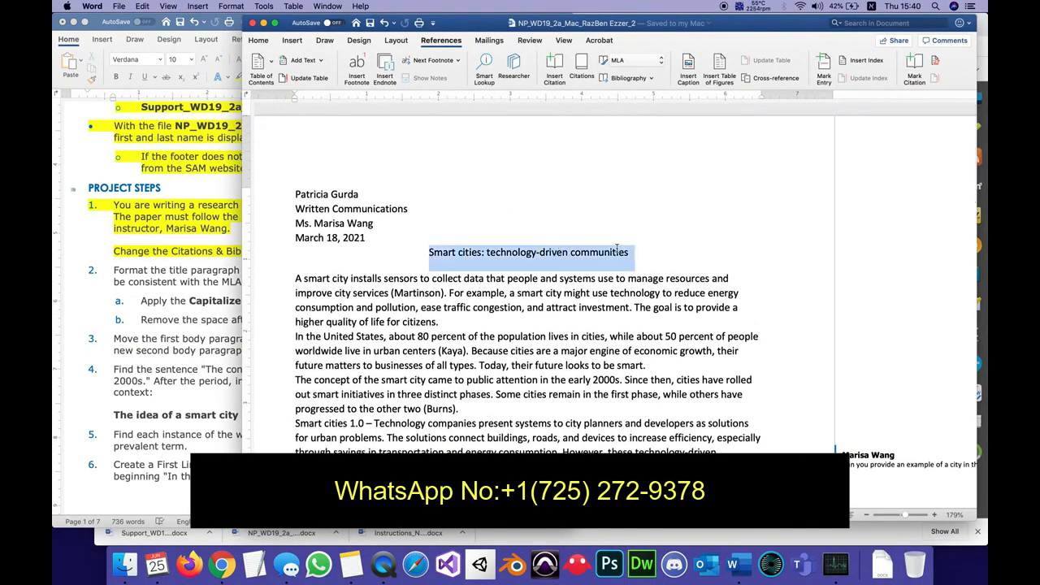
click(267, 45)
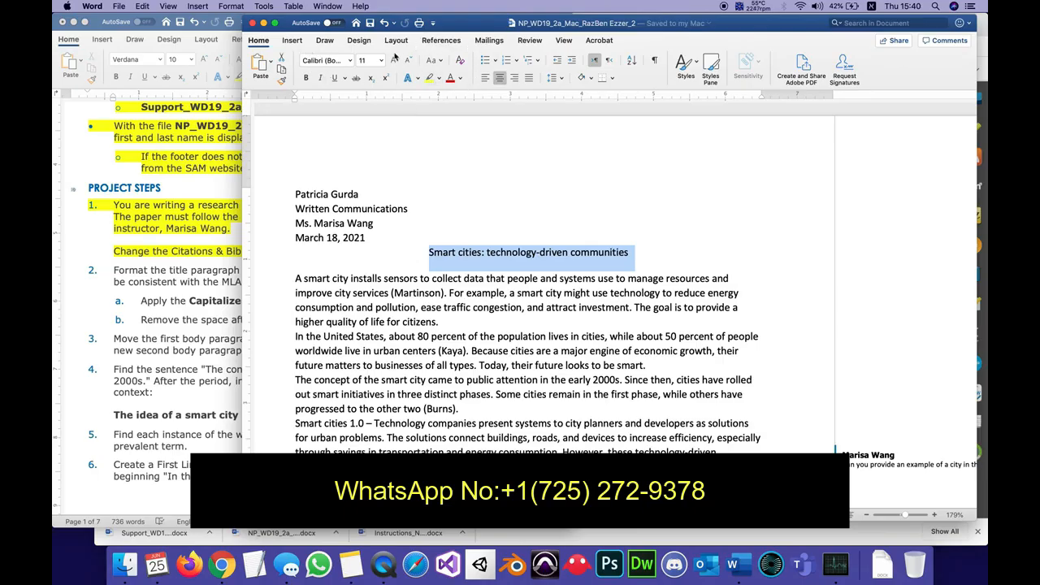
click(442, 62)
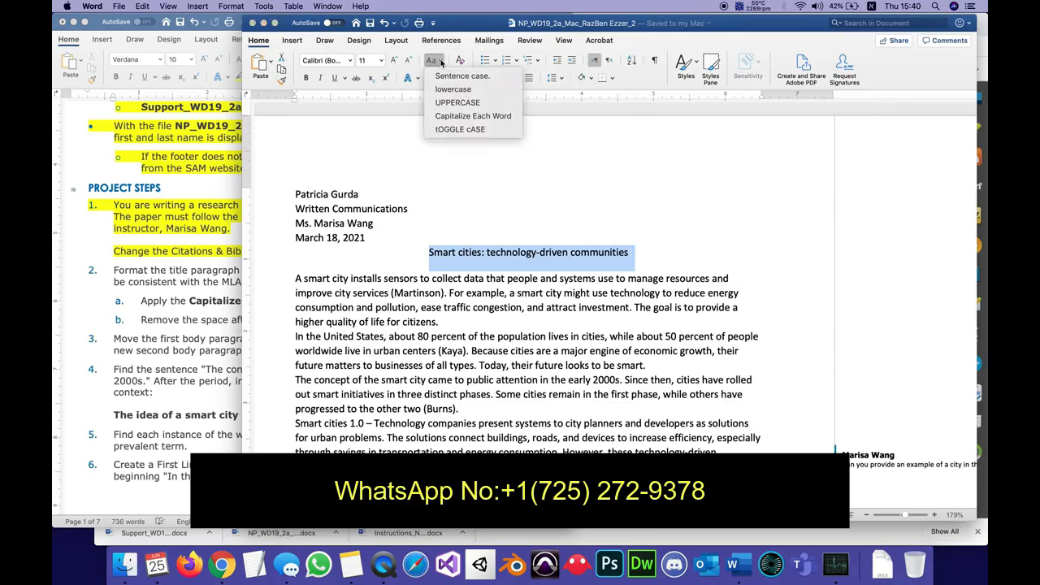
click(445, 117)
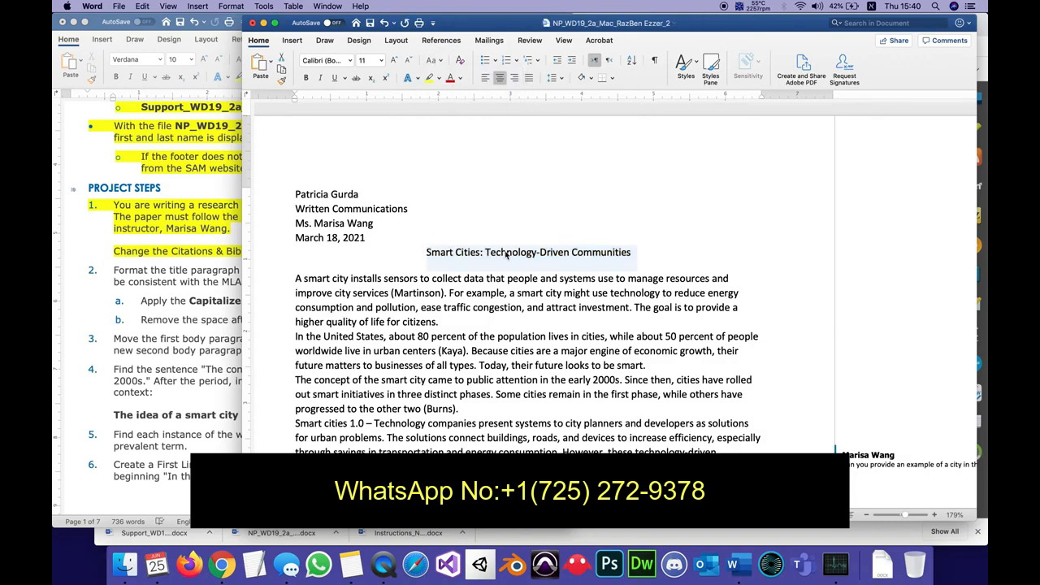
Remove the space after the title paragraph by setting its After spacing to 0 pt, as step 2b requires.
click(199, 322)
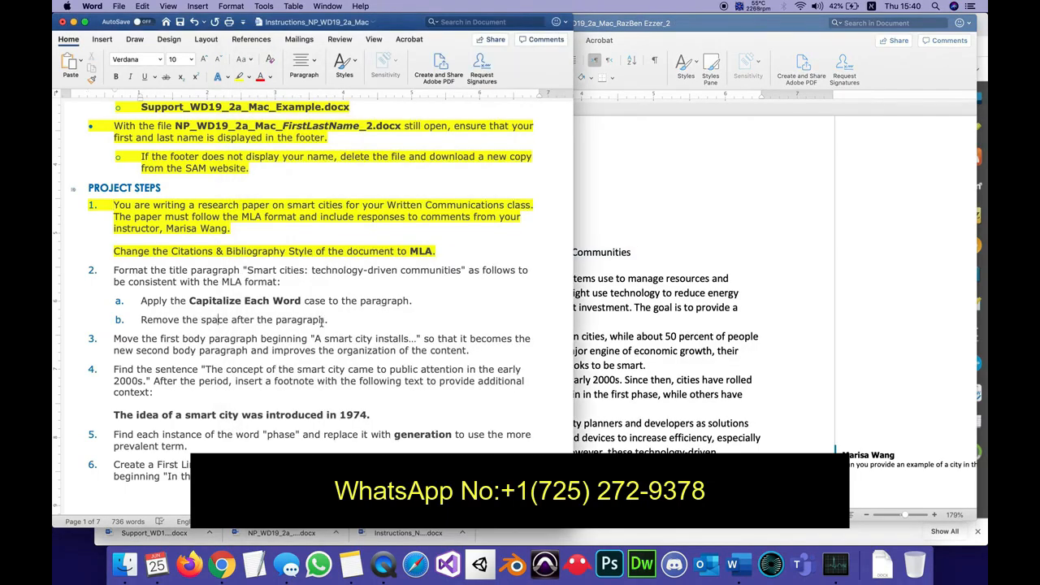
click(674, 217)
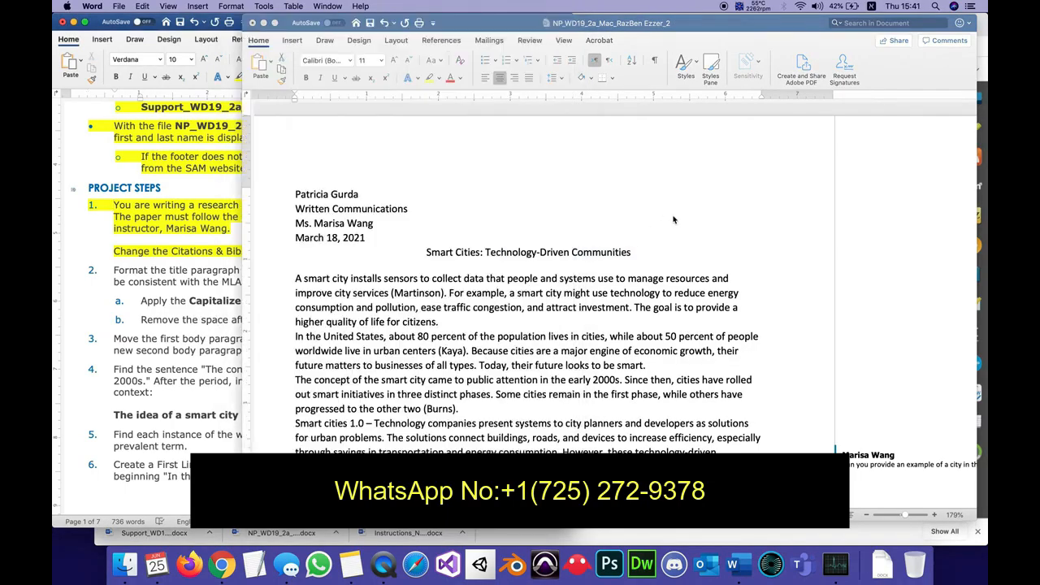
click(487, 274)
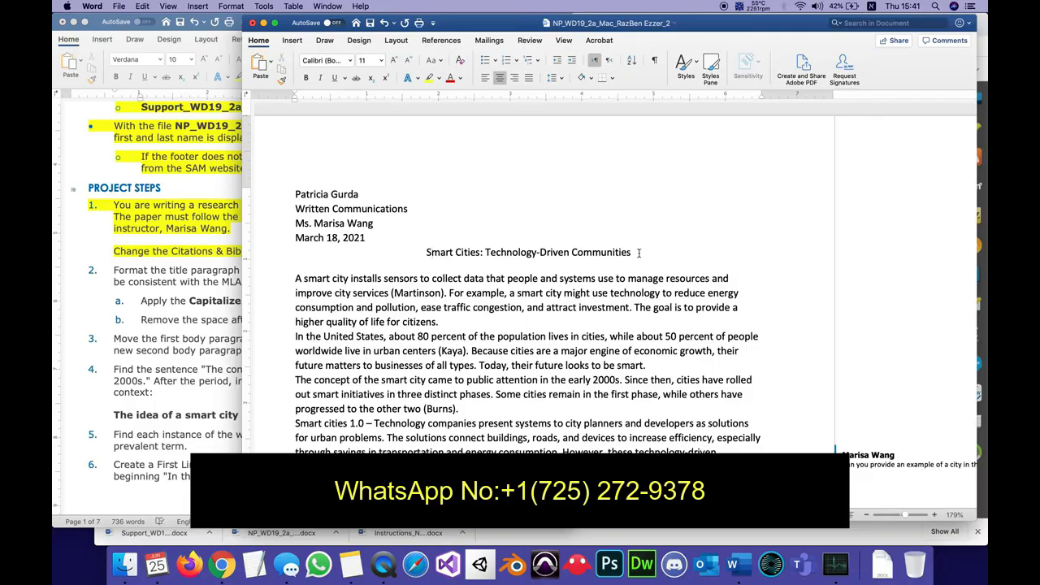
drag(639, 253, 436, 248)
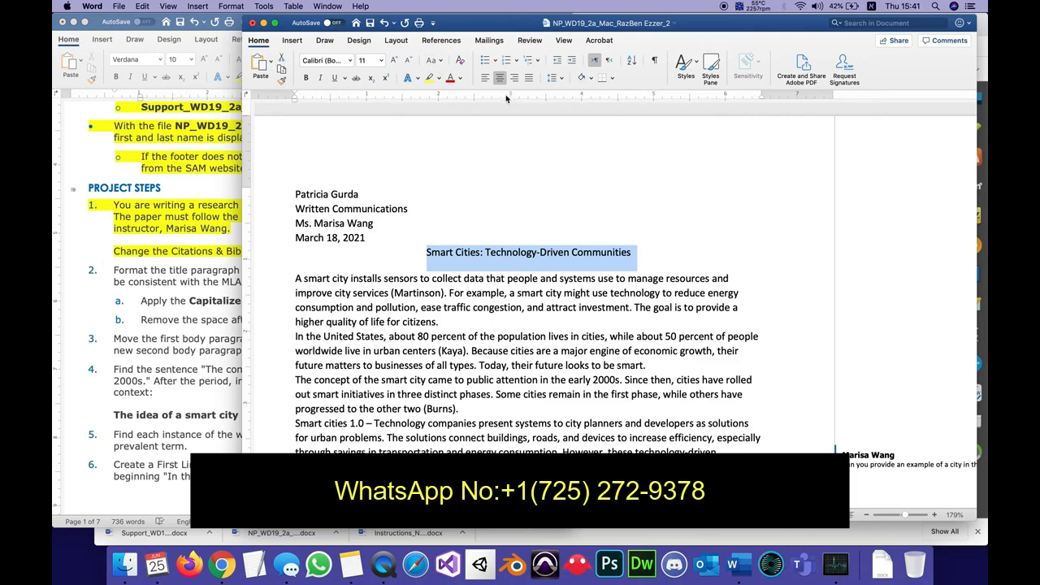
click(224, 7)
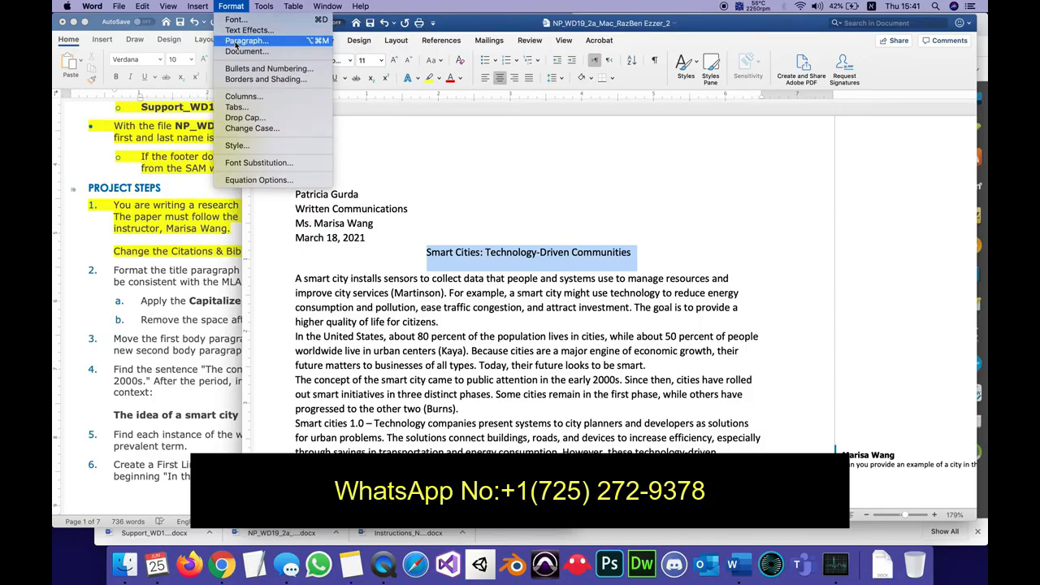
click(236, 7)
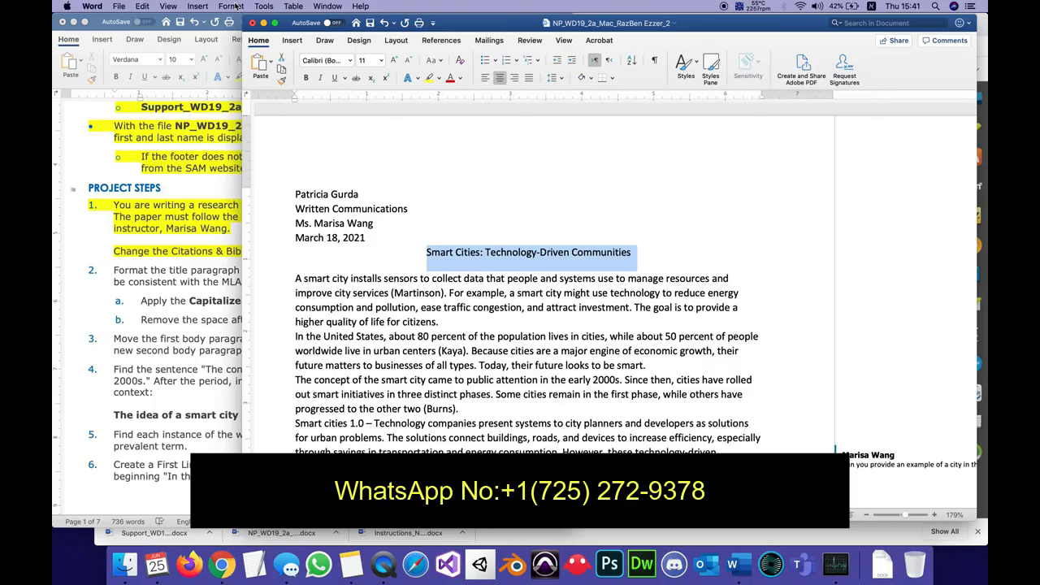
click(234, 7)
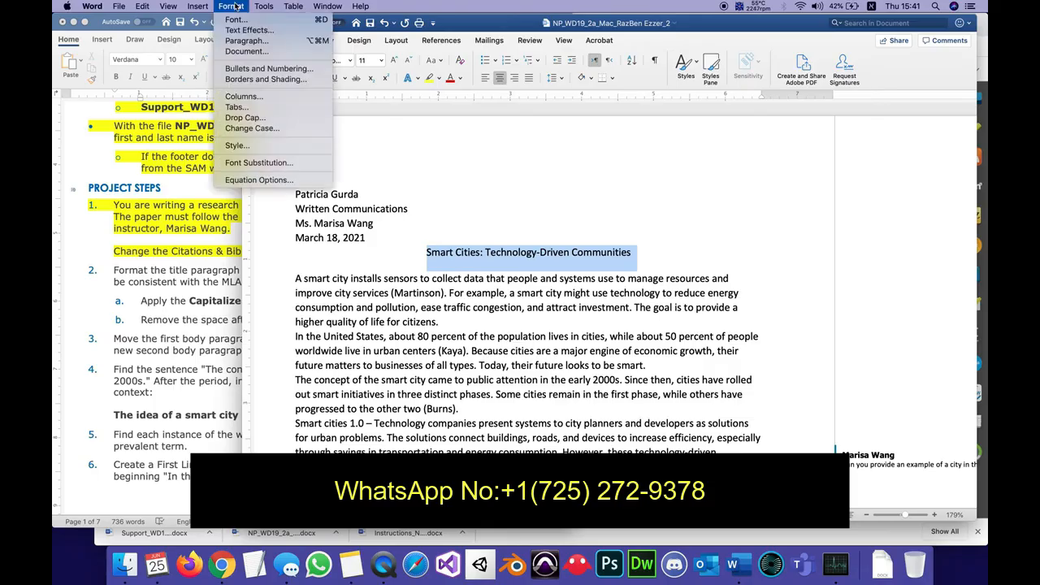
click(242, 40)
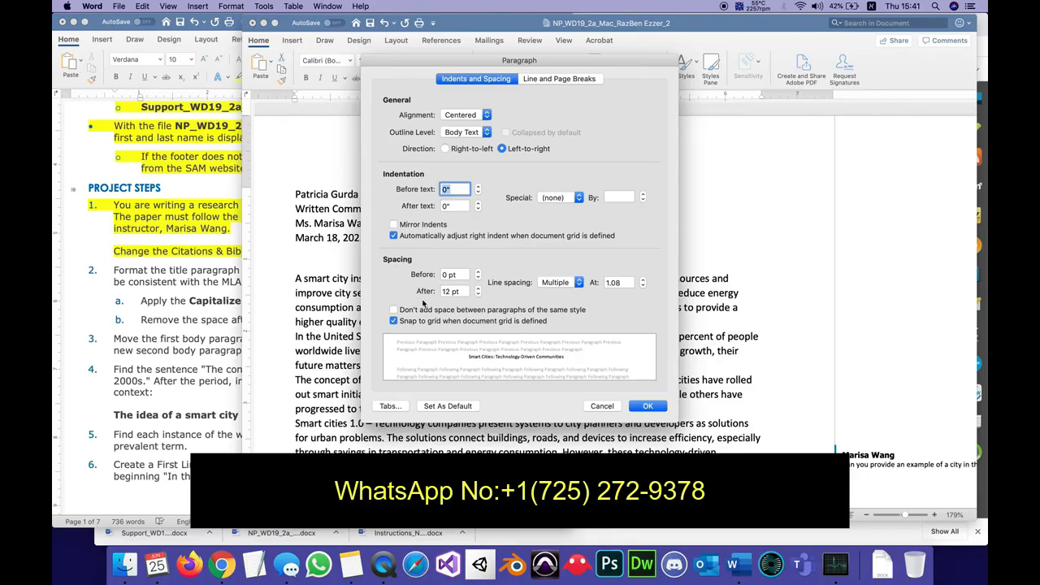
click(479, 294)
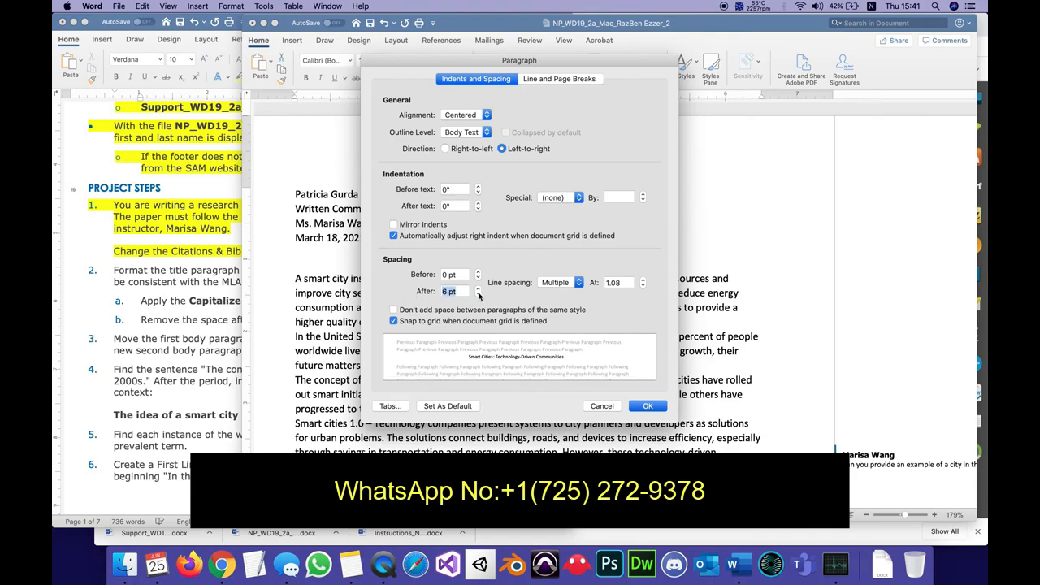
click(478, 294)
click(478, 294)
click(479, 293)
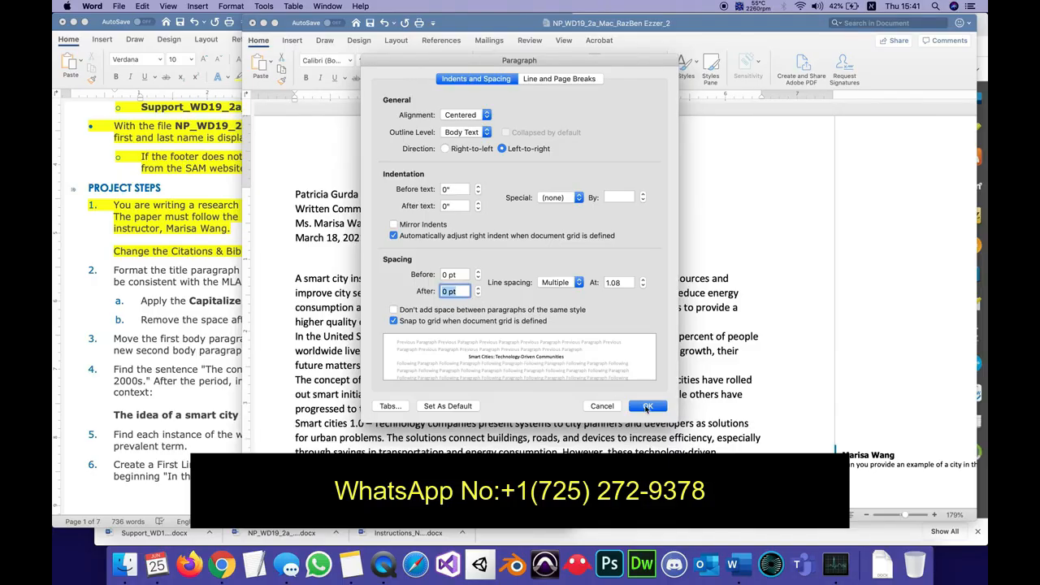
drag(505, 60, 243, 57)
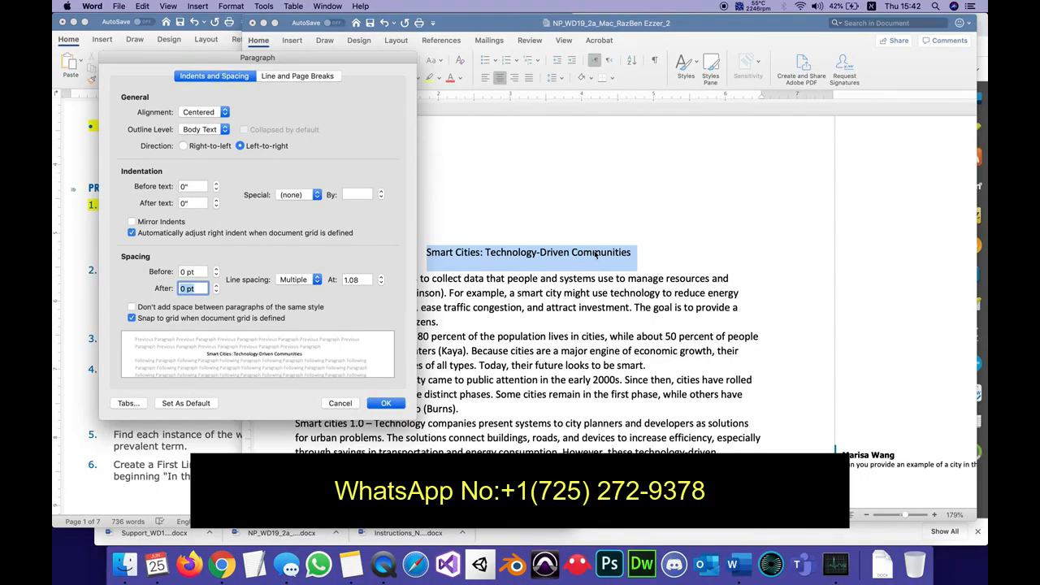
click(386, 404)
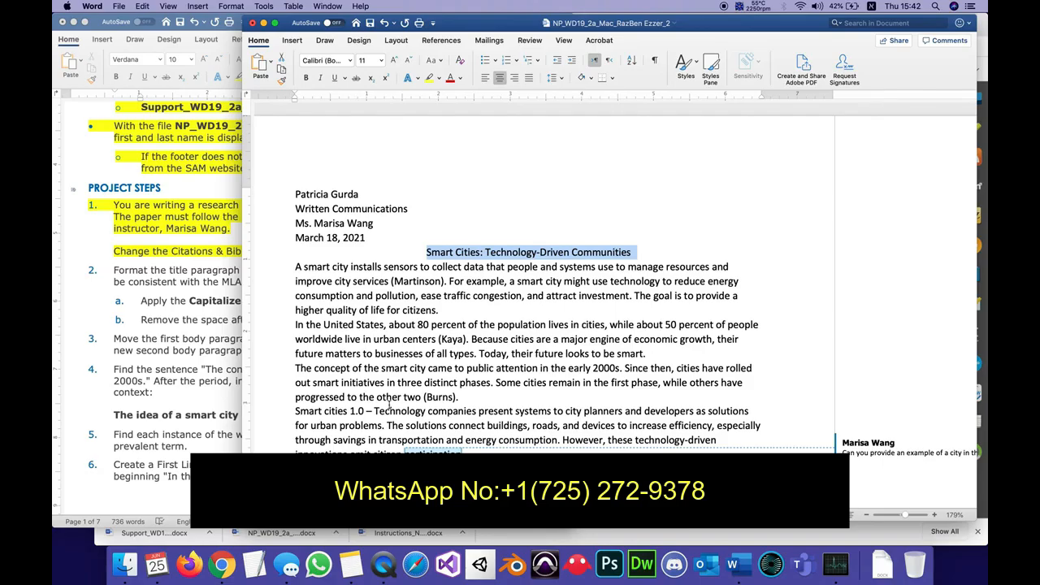
Check the paragraph spacing settings of the body paragraph beginning "A smart city installs".
click(473, 280)
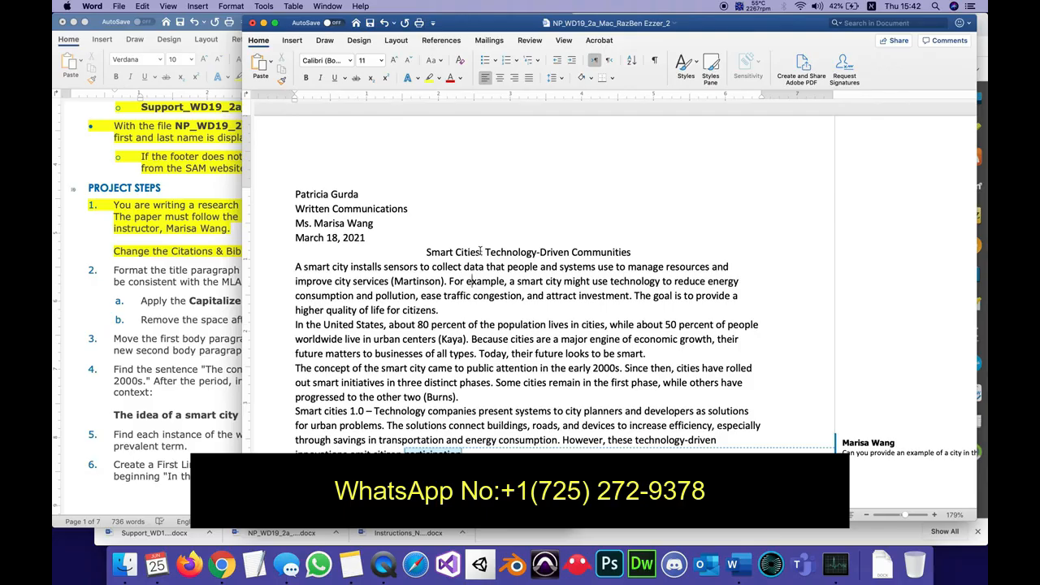
click(481, 252)
text(:)
click(231, 6)
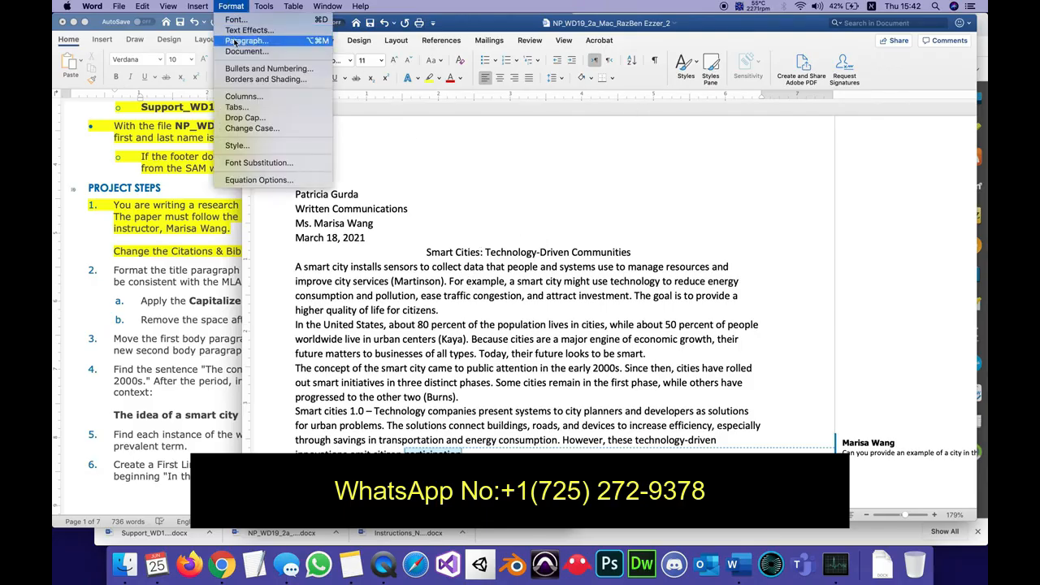
click(236, 41)
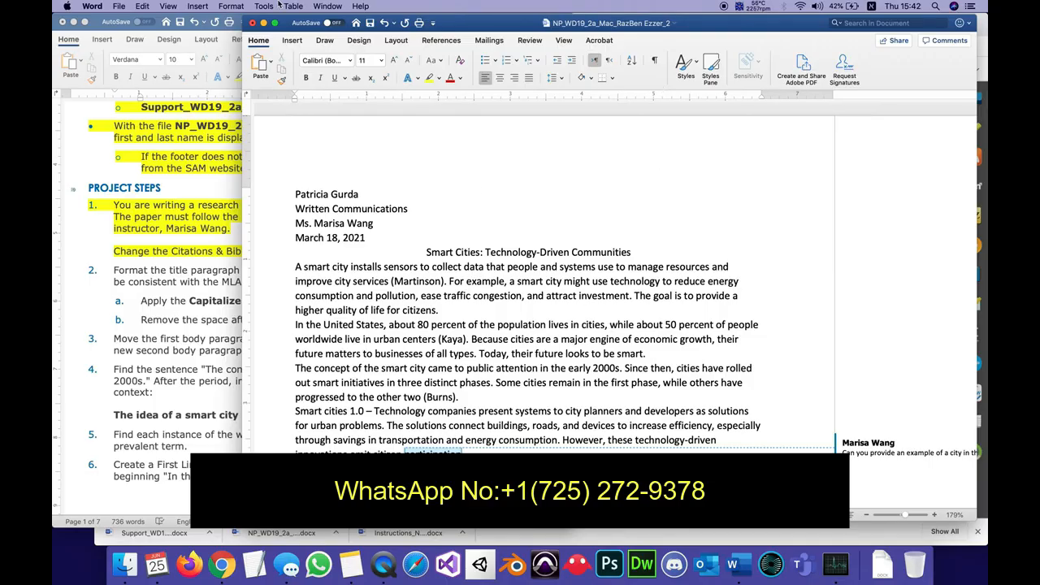
click(231, 6)
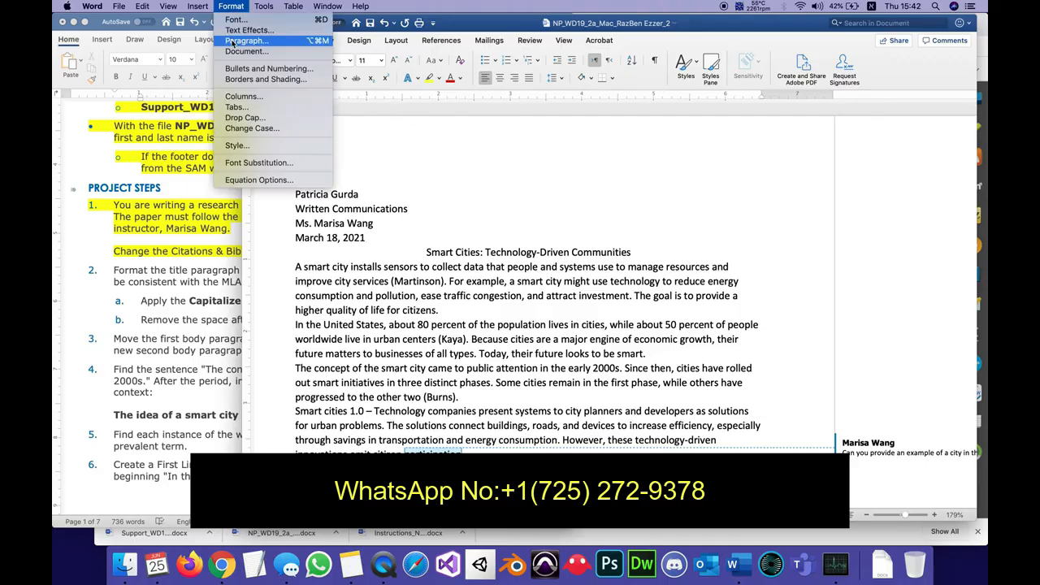
click(244, 41)
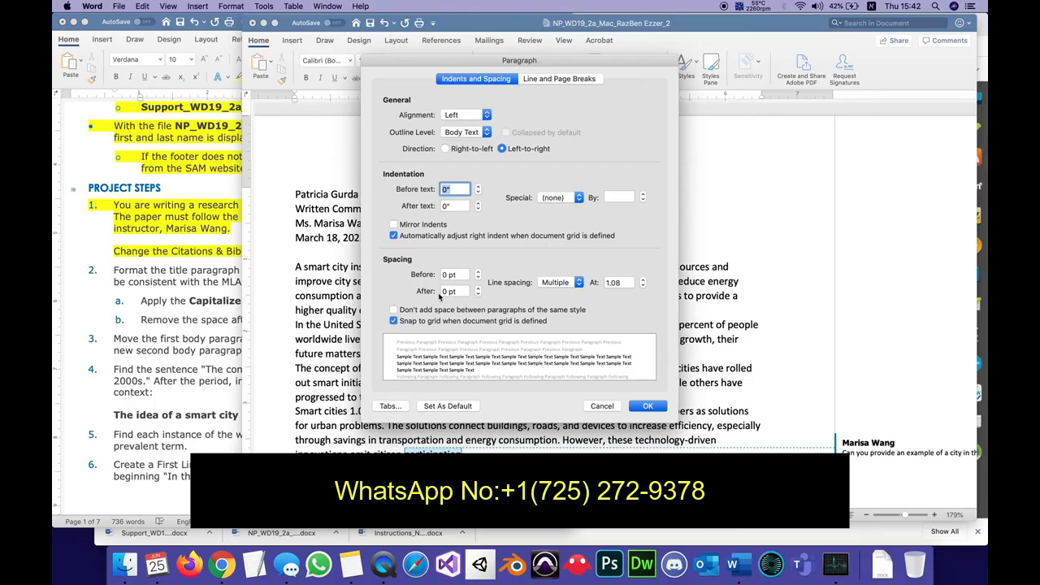
click(654, 407)
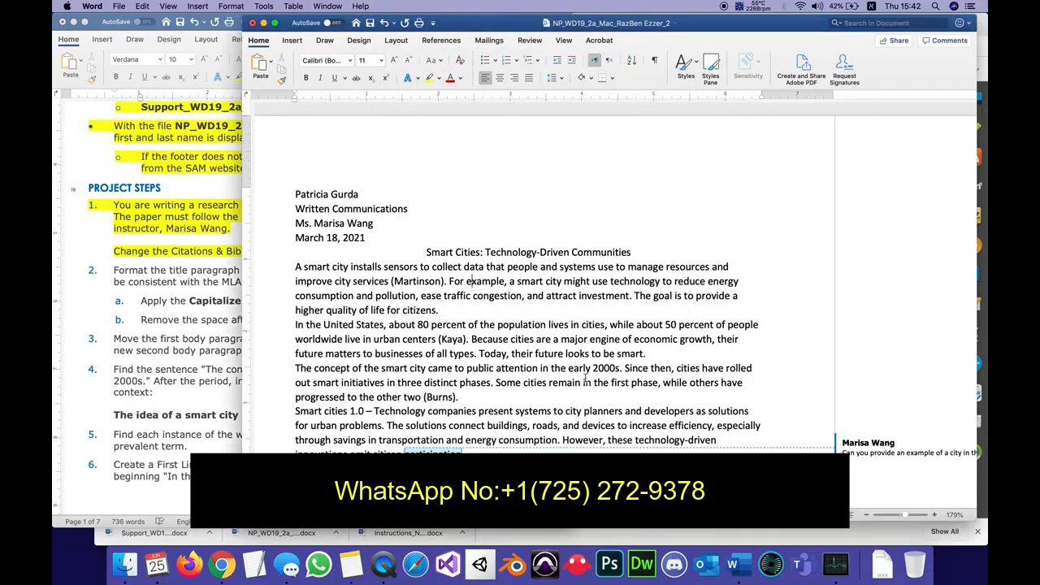
Highlight steps 2a and 2b in yellow in the instructions.
click(202, 309)
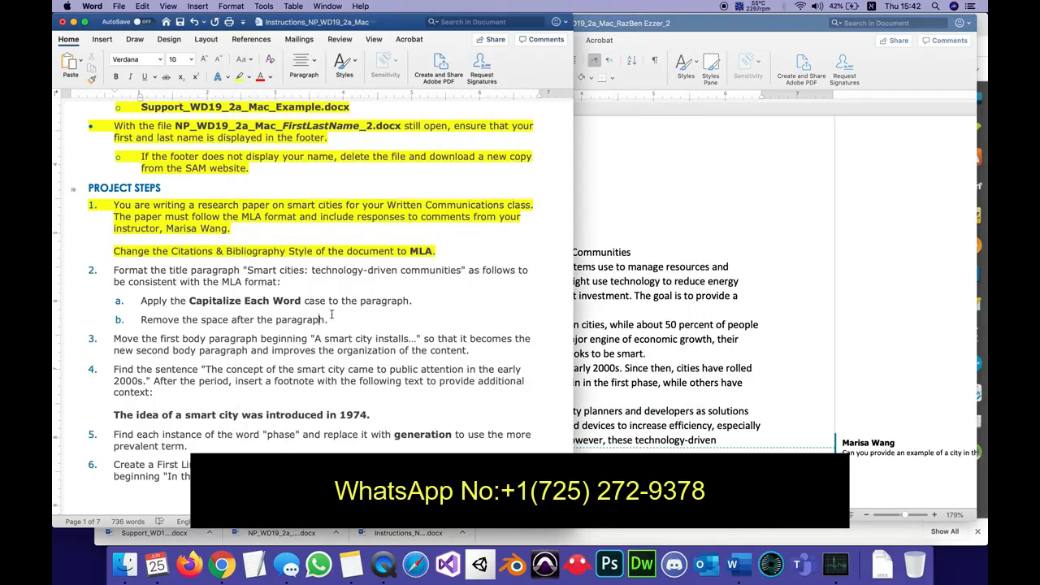
drag(332, 317, 140, 300)
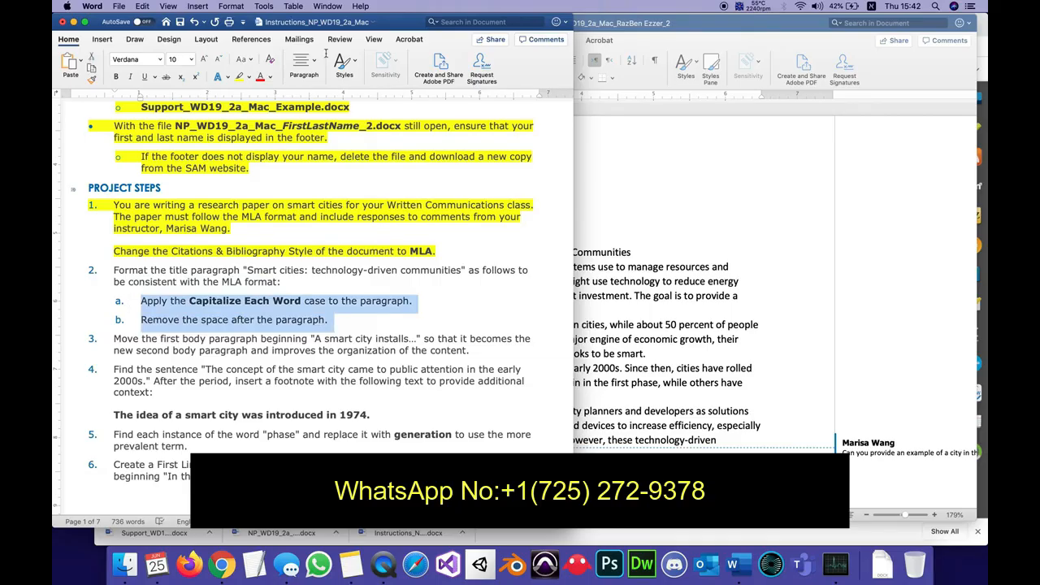
click(240, 78)
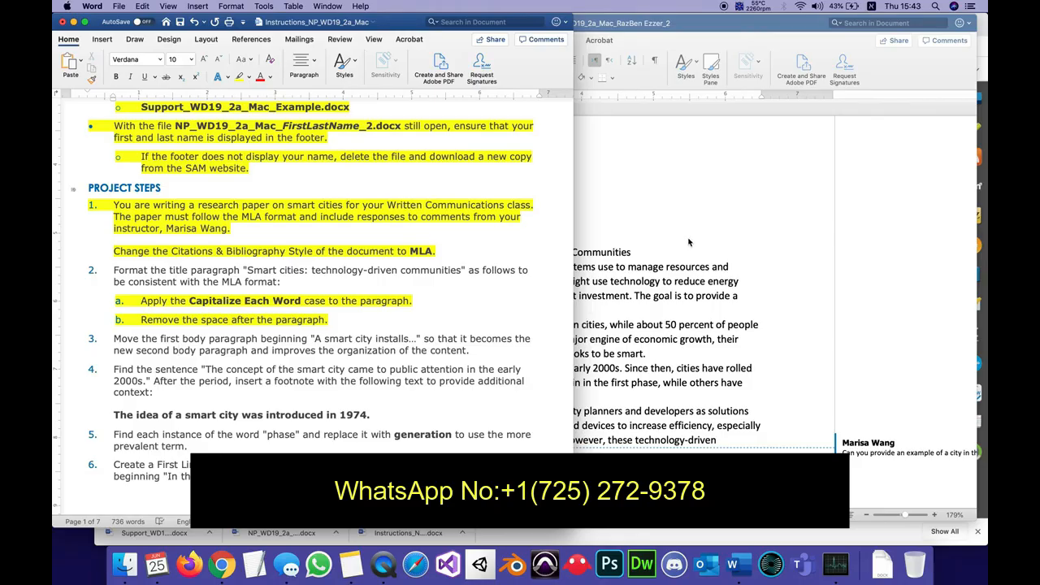
Show the formatting marks in the research paper to check where the body paragraph beginning "In the United States" ends.
click(689, 286)
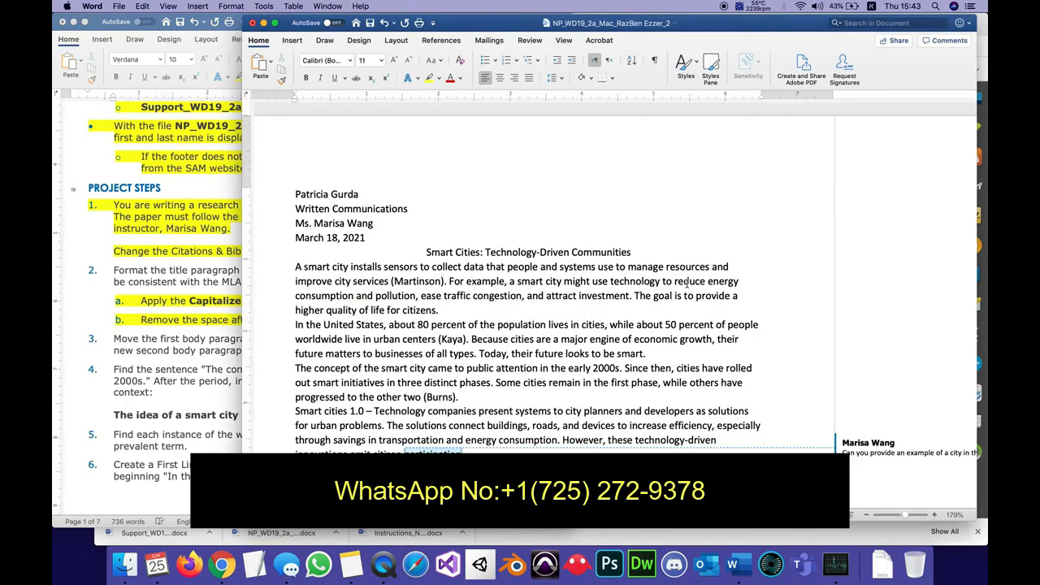
scroll(440, 319, down, 1)
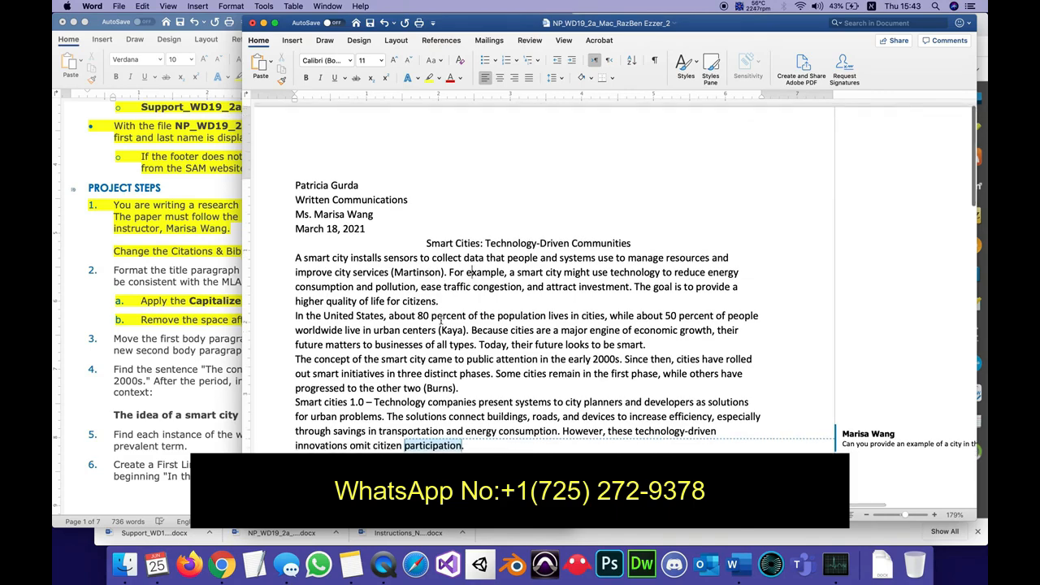
scroll(273, 292, down, 1)
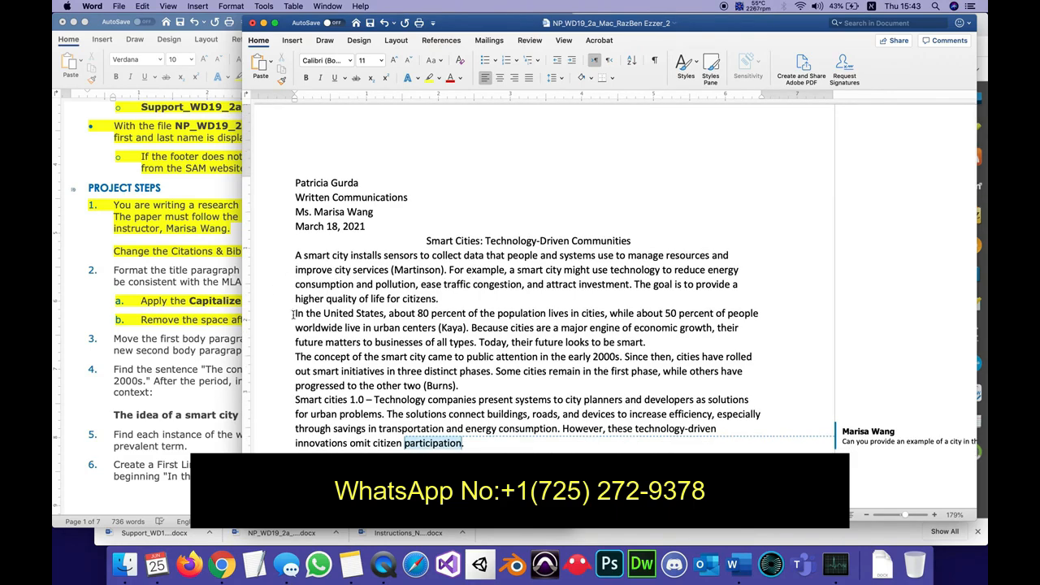
drag(293, 315, 649, 342)
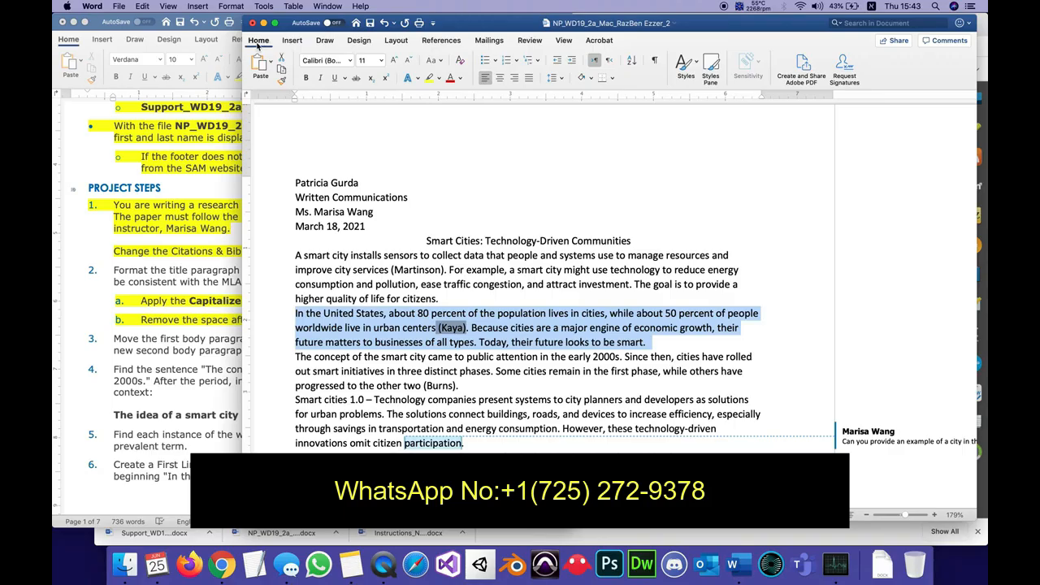
click(655, 61)
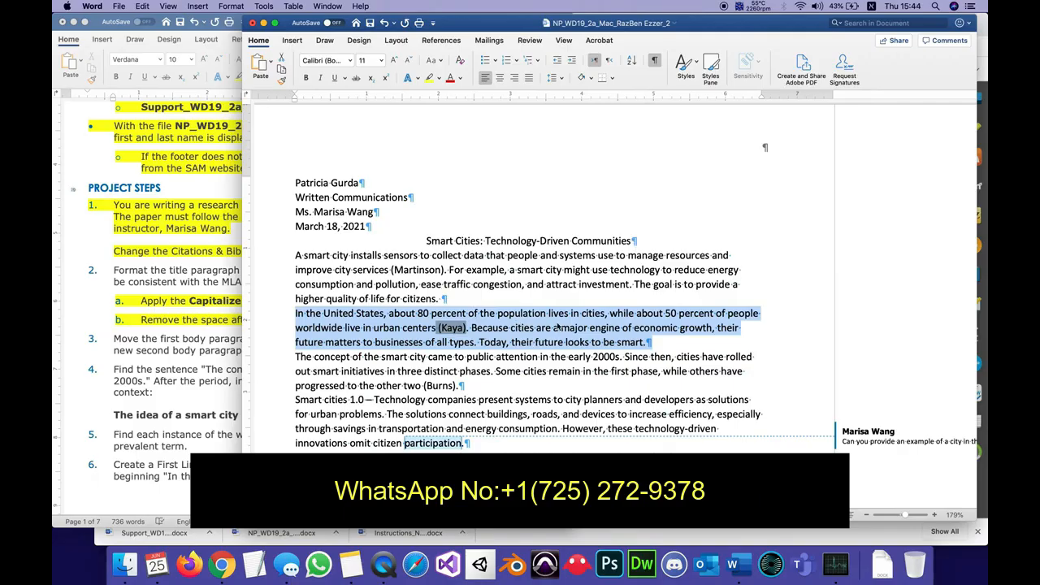
Try moving the "In the United States" paragraph ahead of the one beginning "A smart city installs", and undo the move.
click(671, 345)
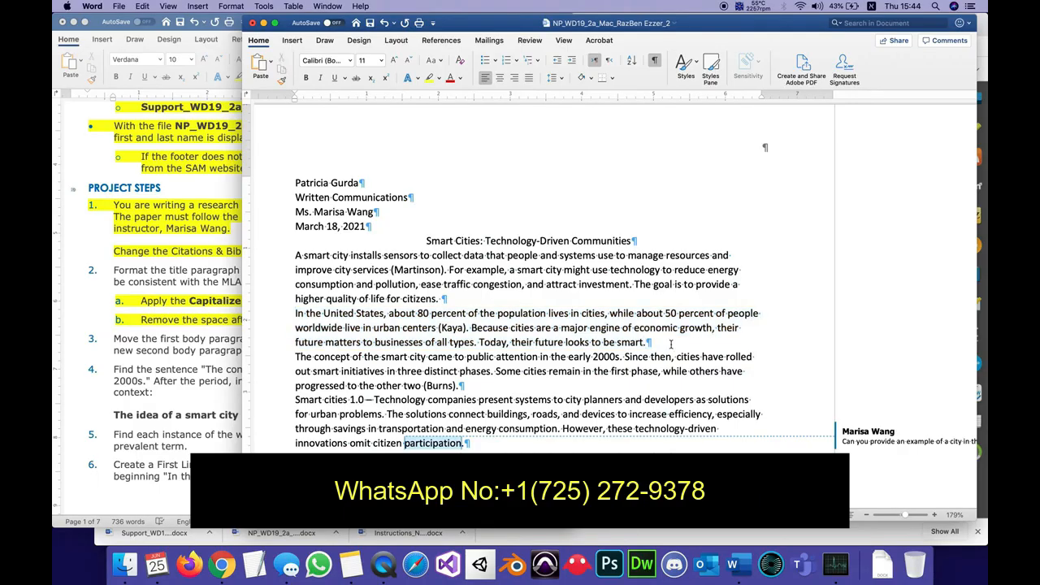
drag(648, 342, 286, 318)
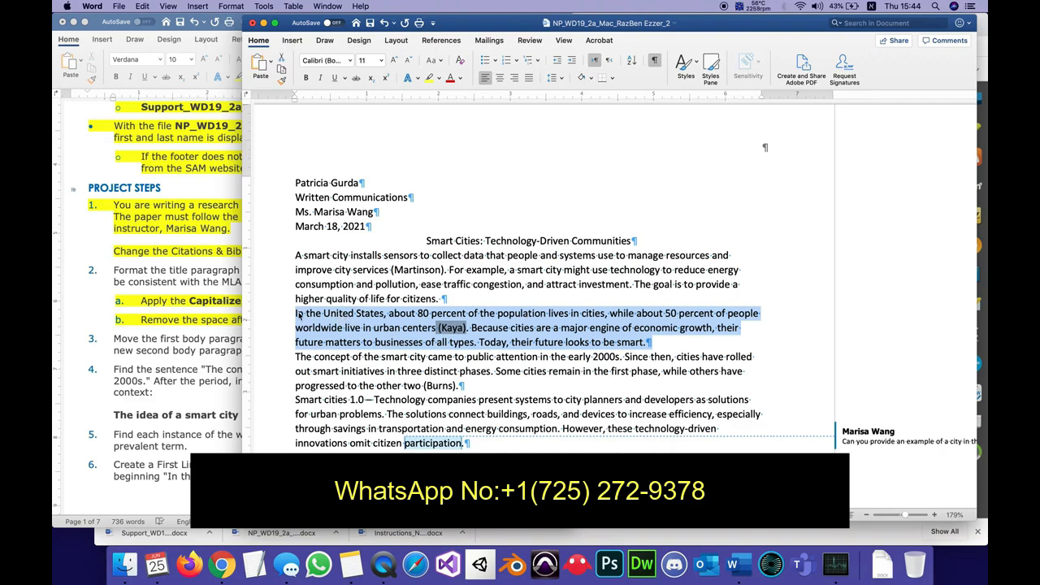
drag(299, 314, 291, 263)
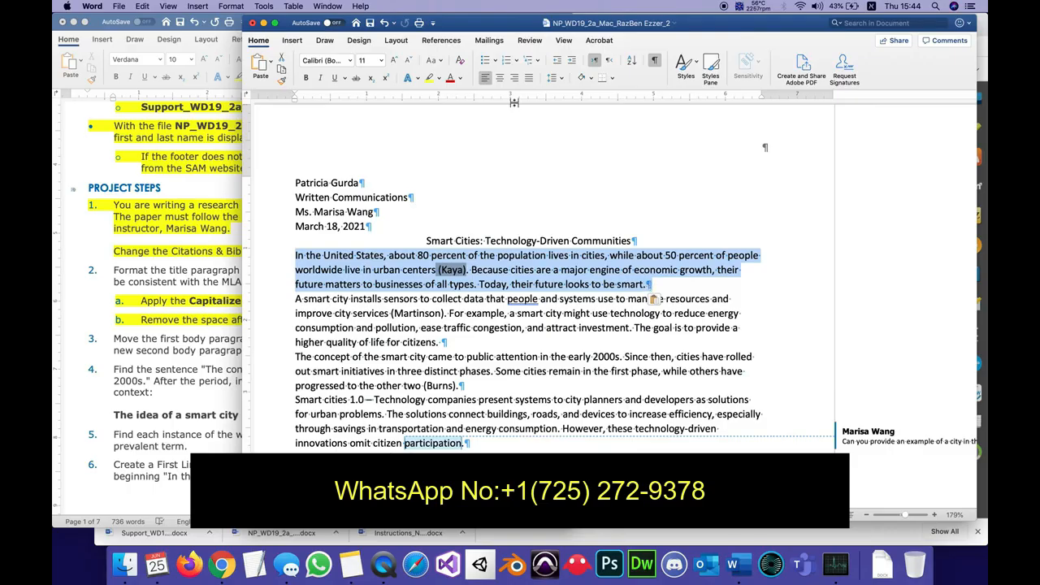
click(655, 61)
click(655, 61)
click(141, 7)
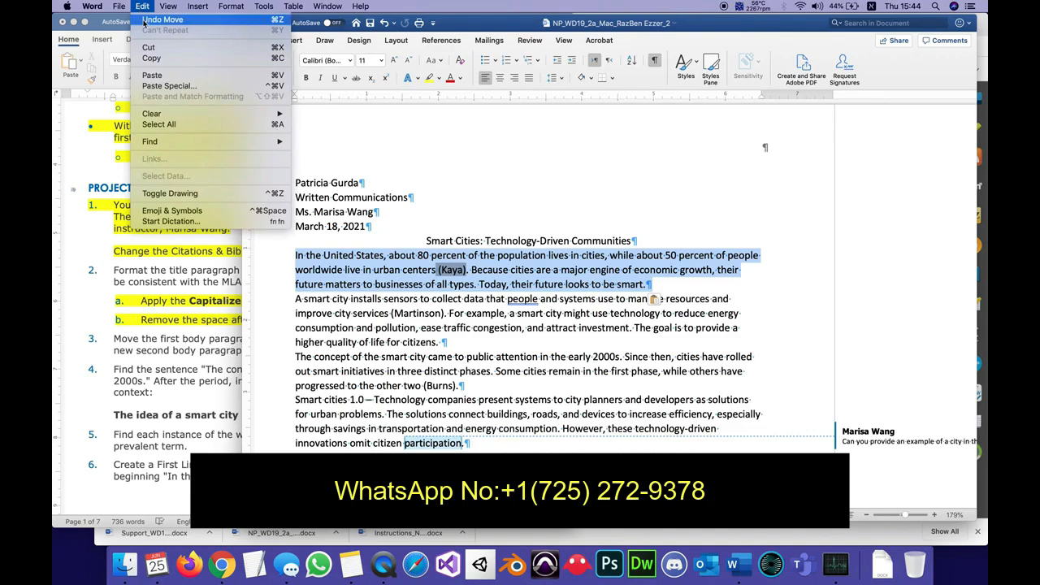
click(143, 20)
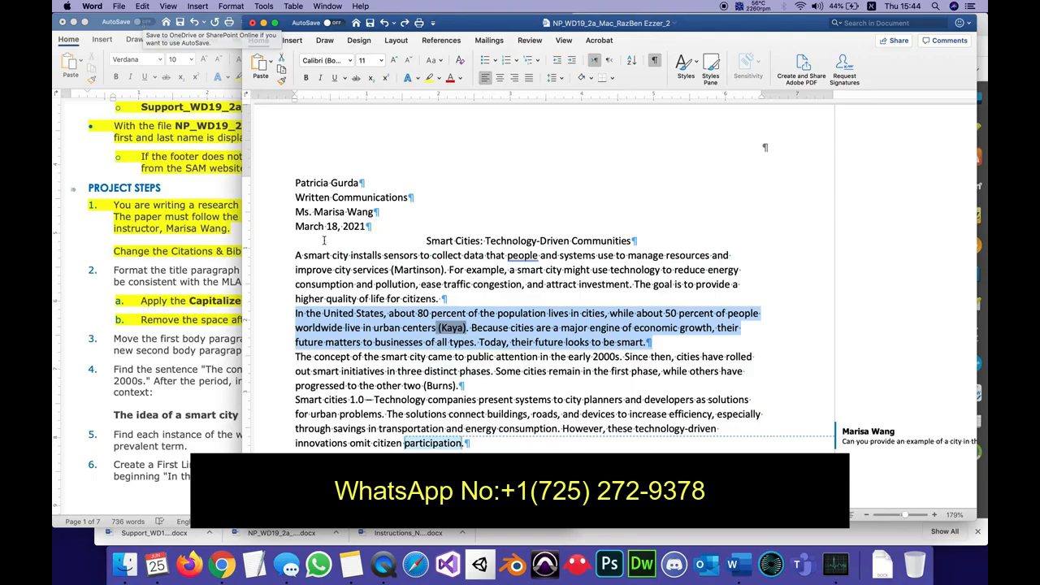
Cut the paragraph beginning "In the United States" with its paragraph mark and paste it before "A smart city installs".
click(655, 342)
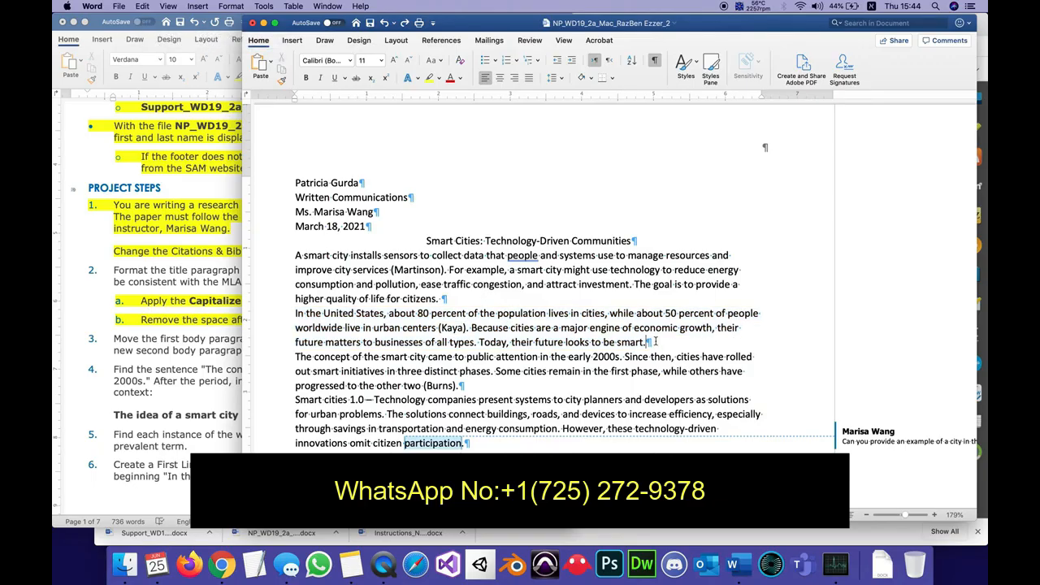
drag(656, 343, 294, 318)
key(cmd+c)
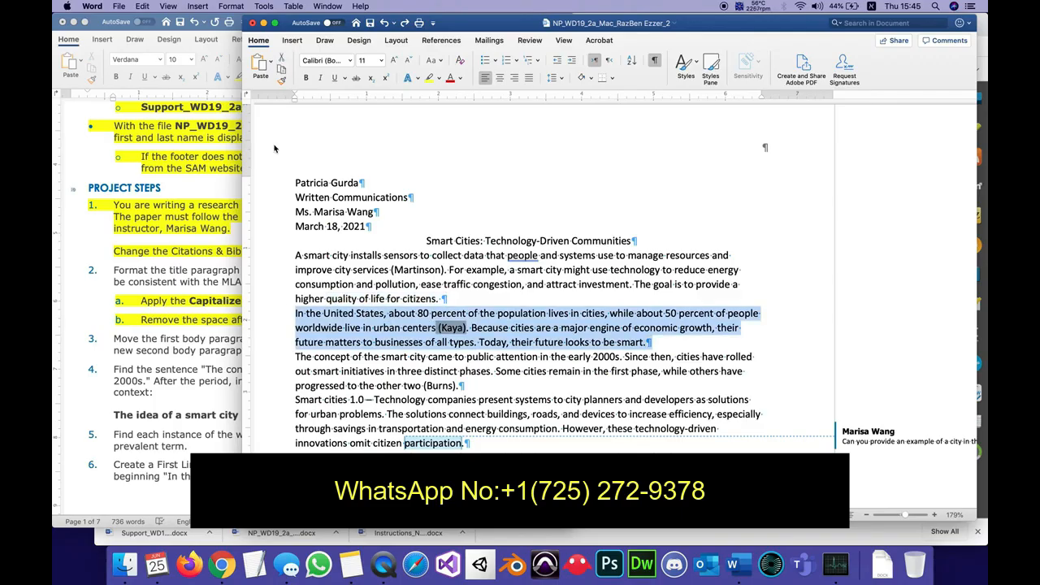
click(281, 60)
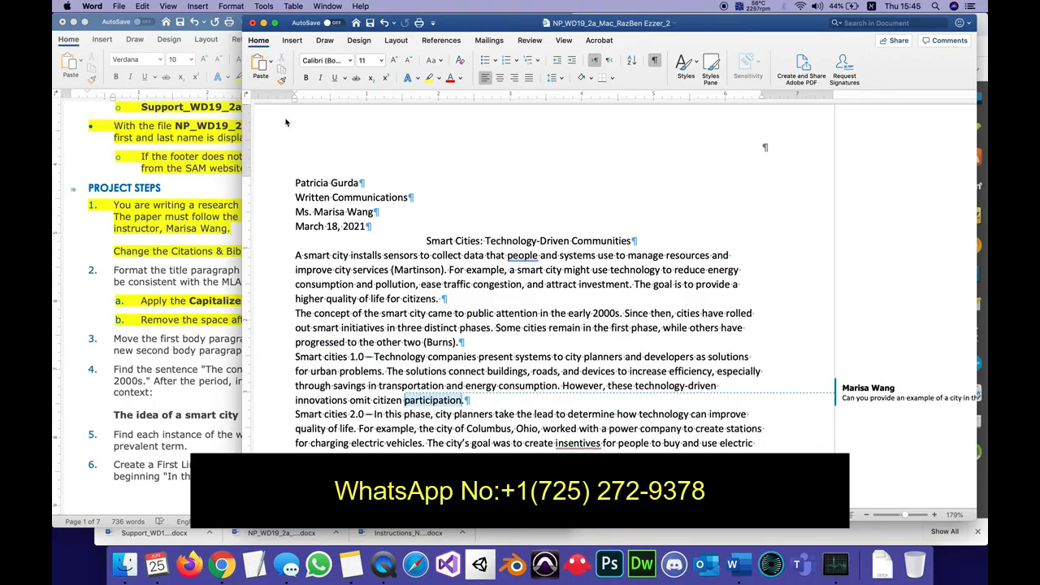
click(296, 256)
click(259, 65)
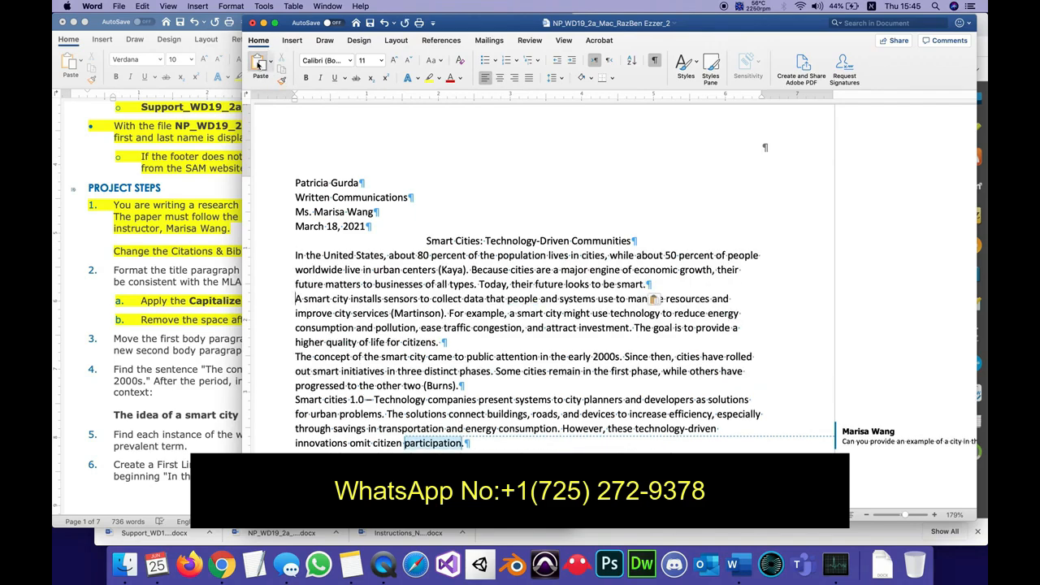
Hide the formatting marks and save the research paper.
click(654, 64)
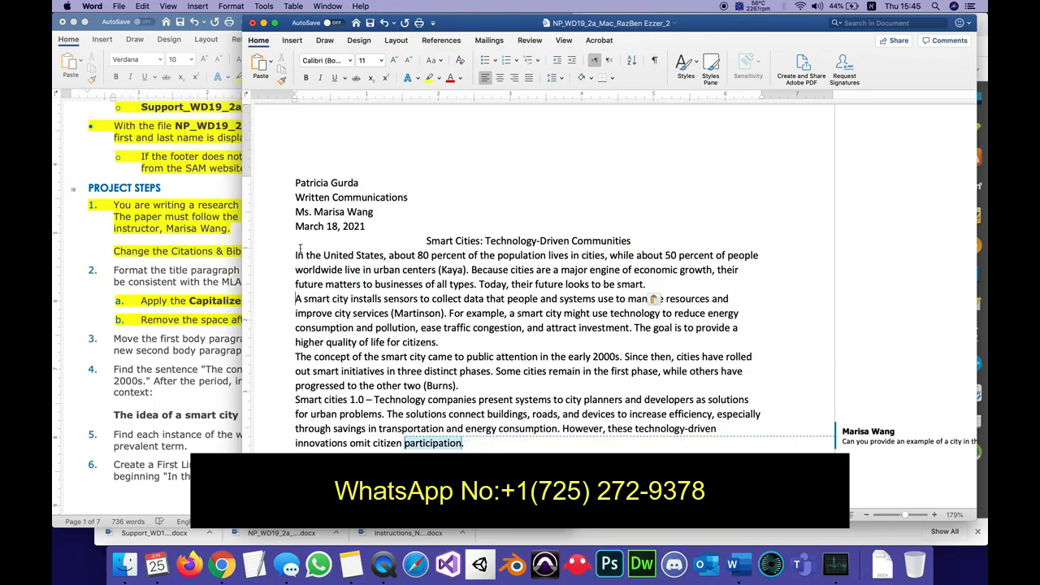
click(298, 299)
click(370, 25)
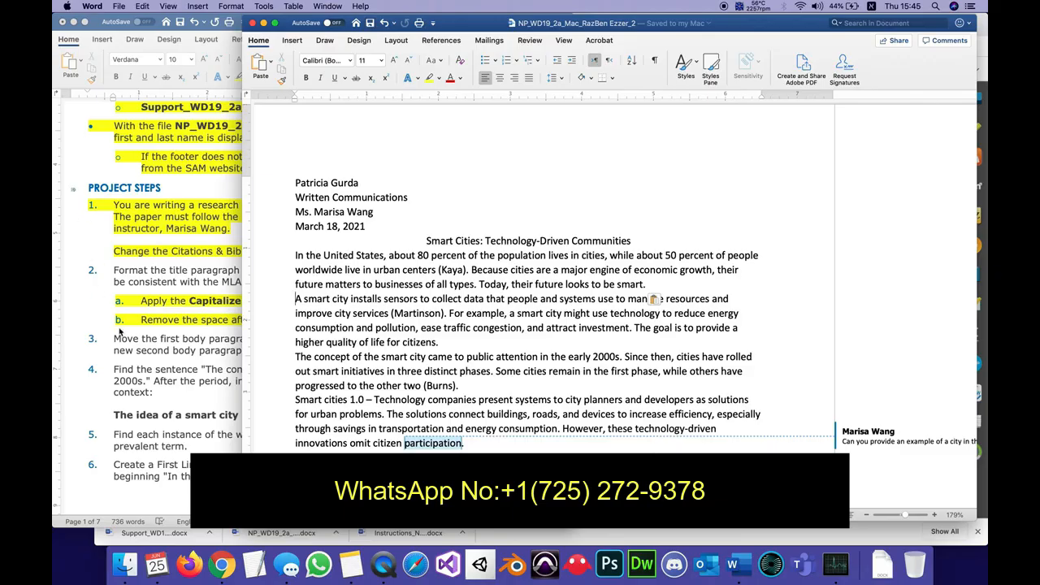
Highlight step 3 in yellow in the instructions document.
click(161, 365)
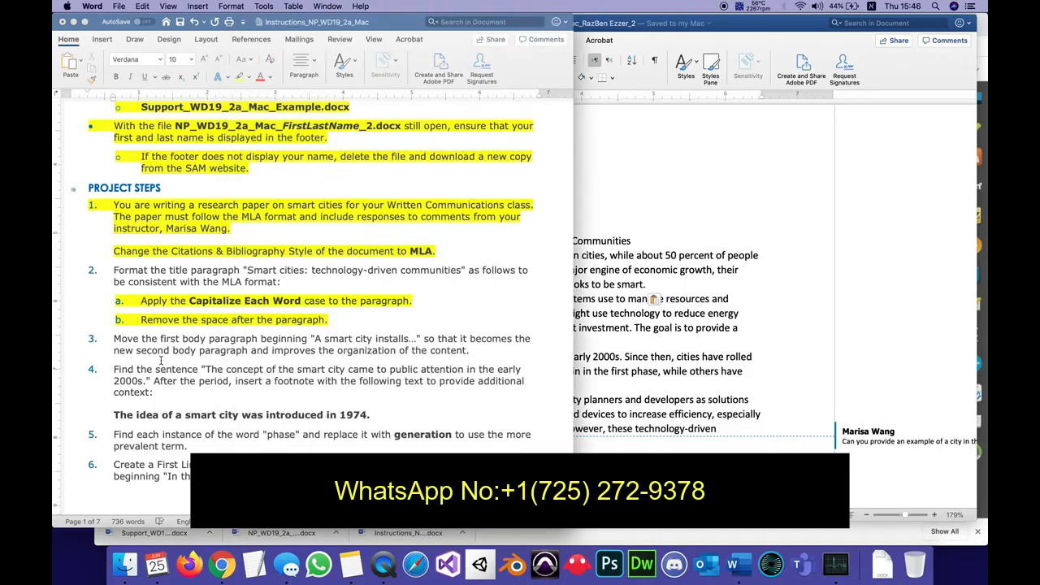
triple_click(476, 356)
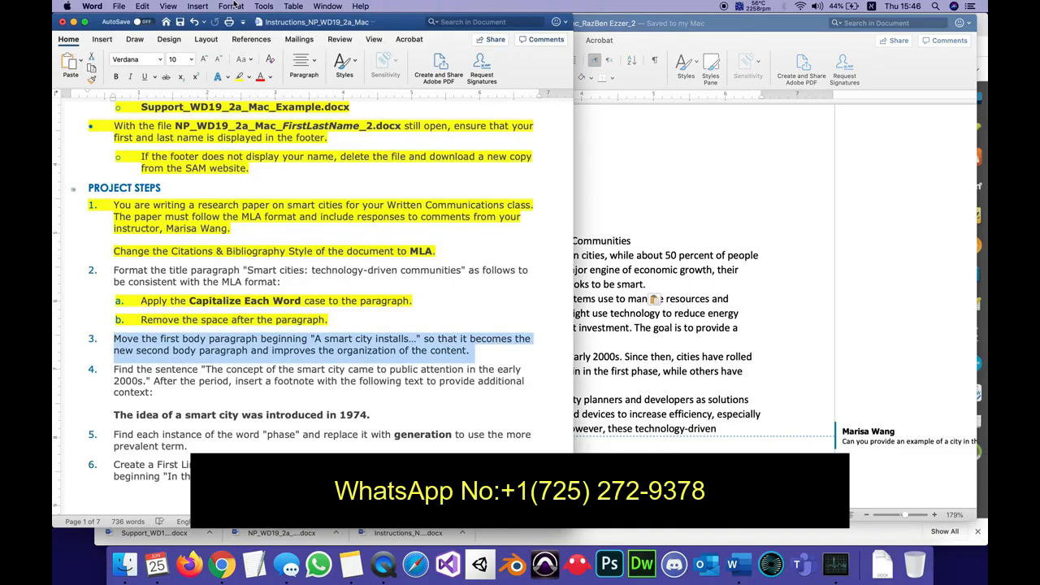
click(239, 76)
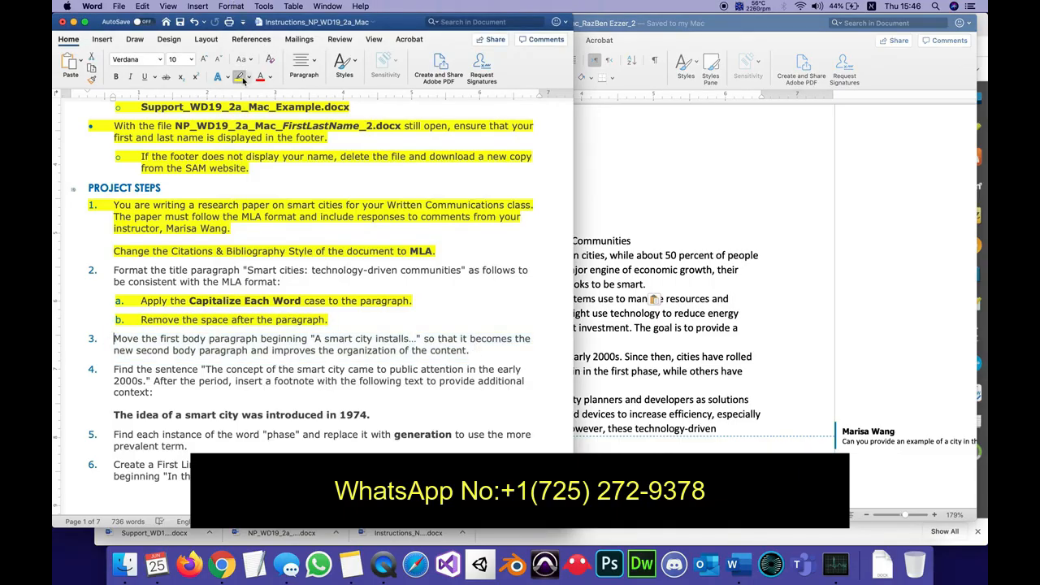
Remove the bold from "The idea of a smart city was introduced in 1974." in instruction step 4 and copy the sentence.
click(183, 388)
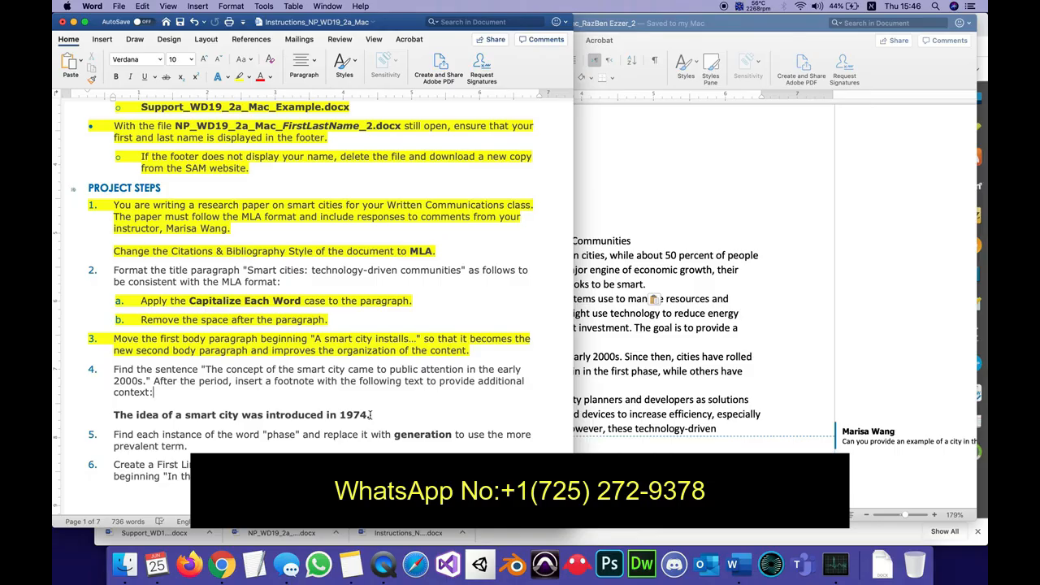
drag(371, 415, 116, 416)
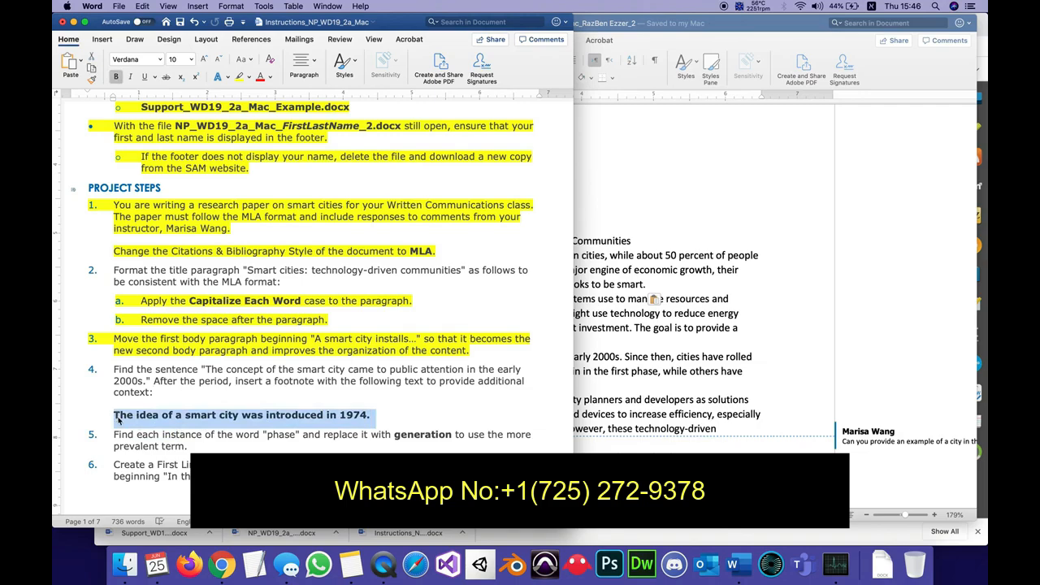
click(116, 76)
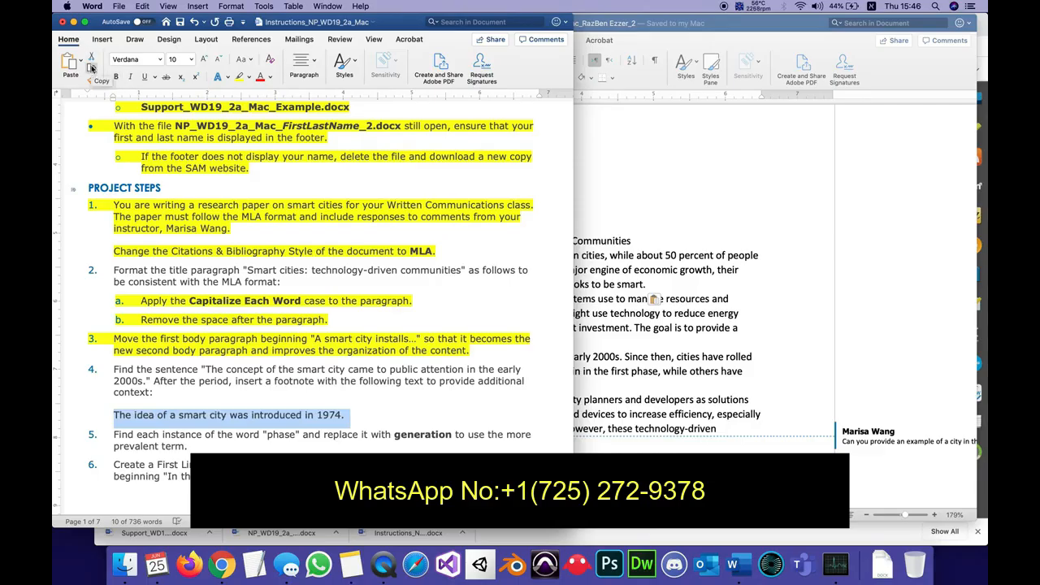
click(142, 5)
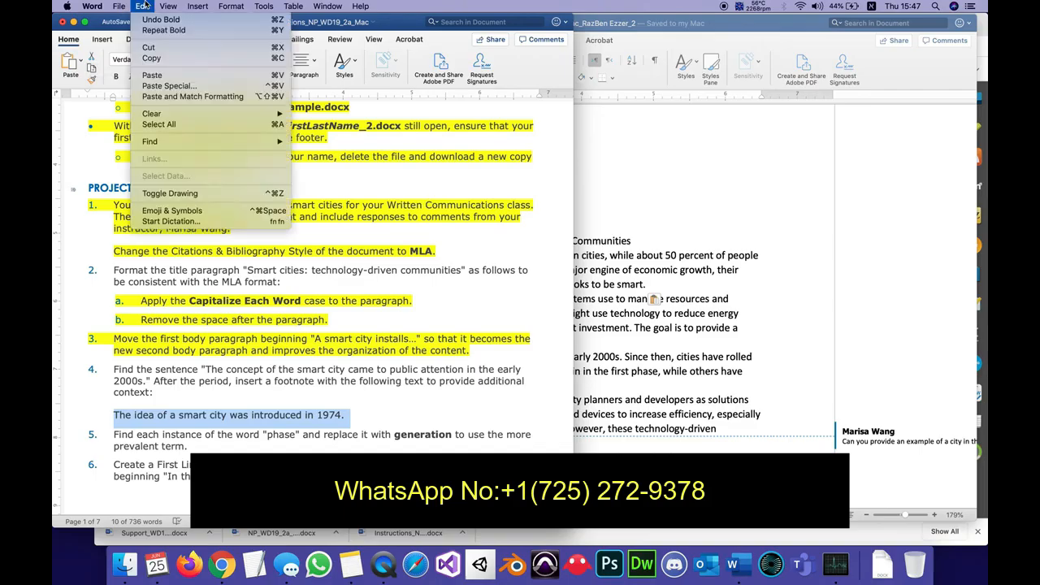
click(143, 5)
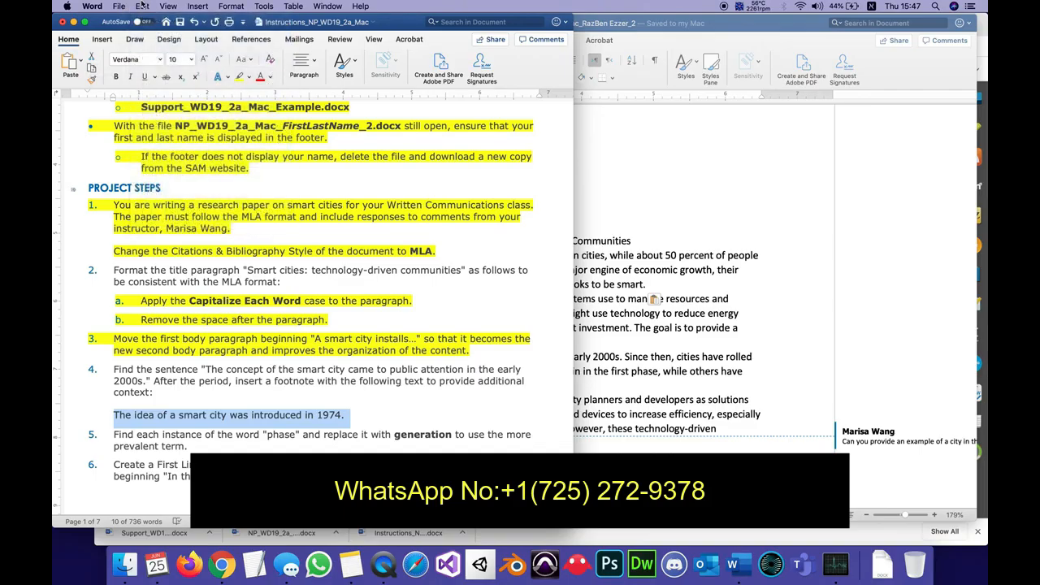
click(92, 70)
Insert a footnote after "early 2000s." in the research paper, containing the copied text "The idea of a smart city was introduced in 1974.".
click(661, 199)
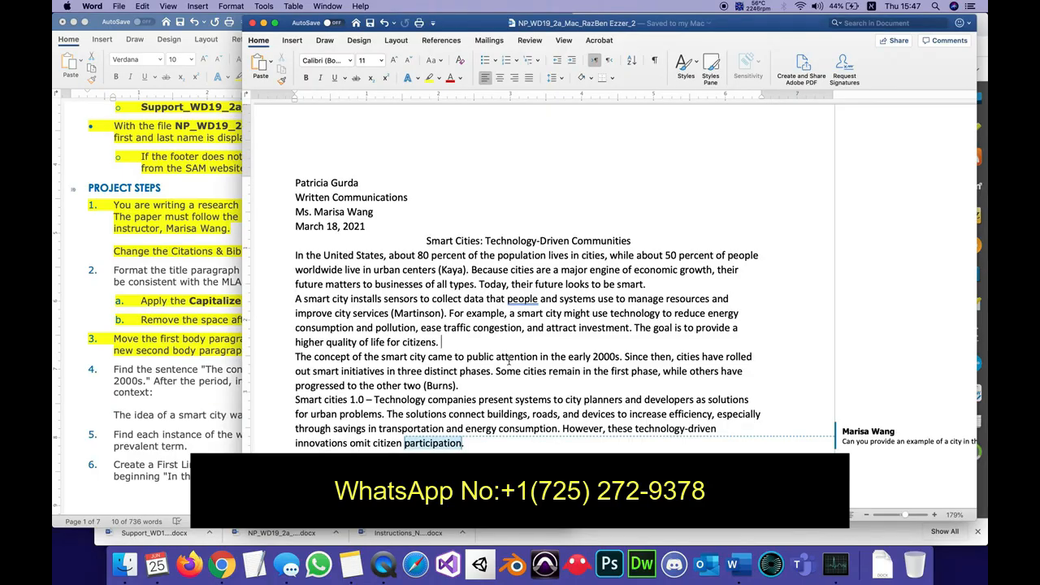
click(621, 356)
click(295, 40)
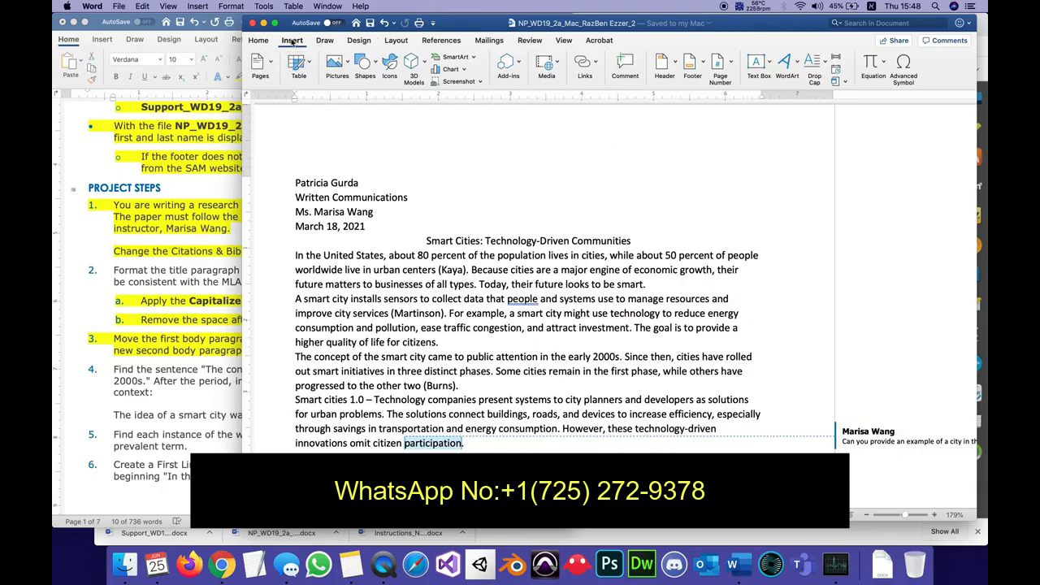
click(439, 41)
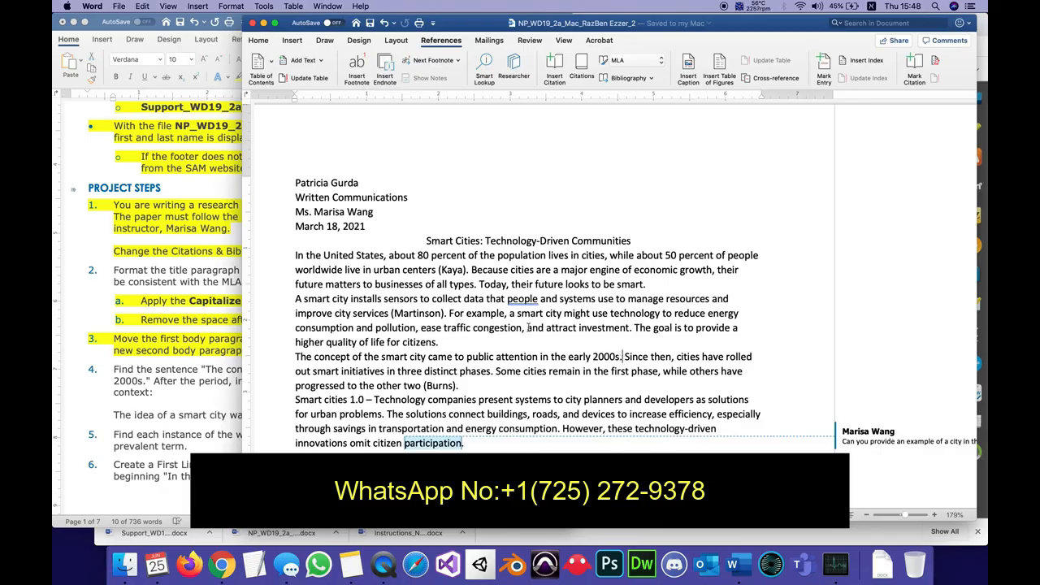
click(355, 65)
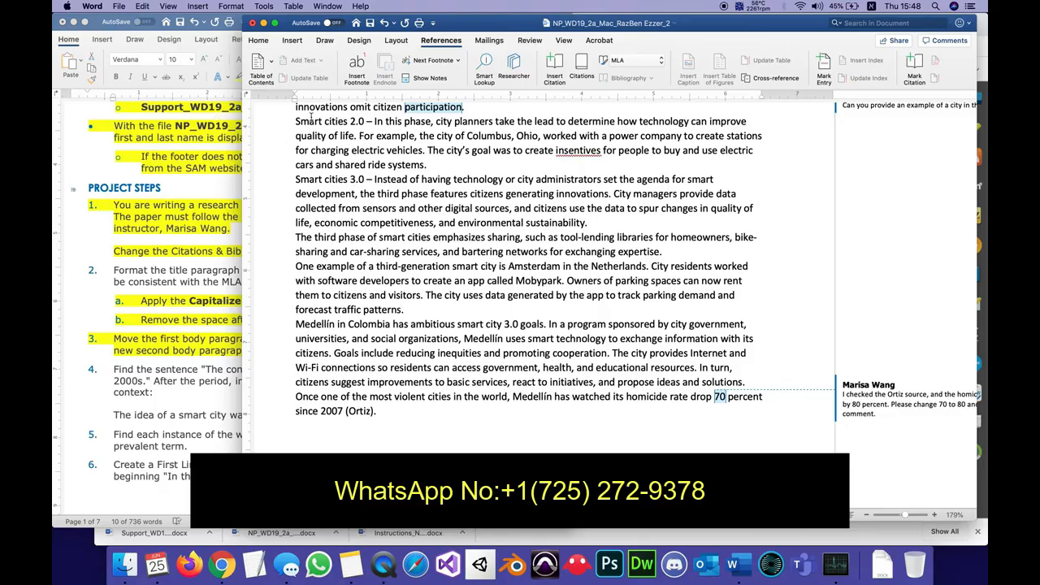
click(261, 41)
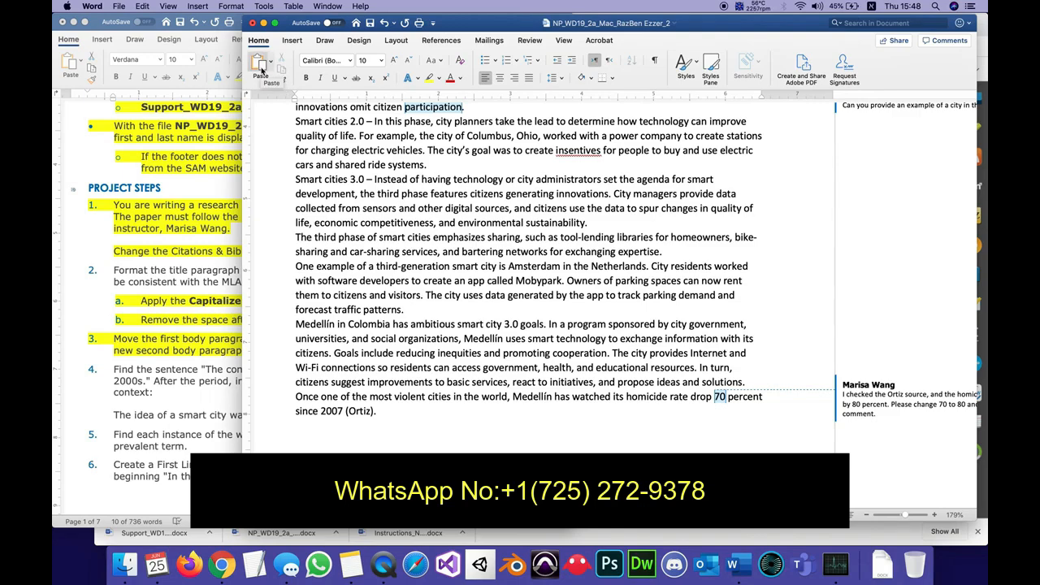
click(261, 65)
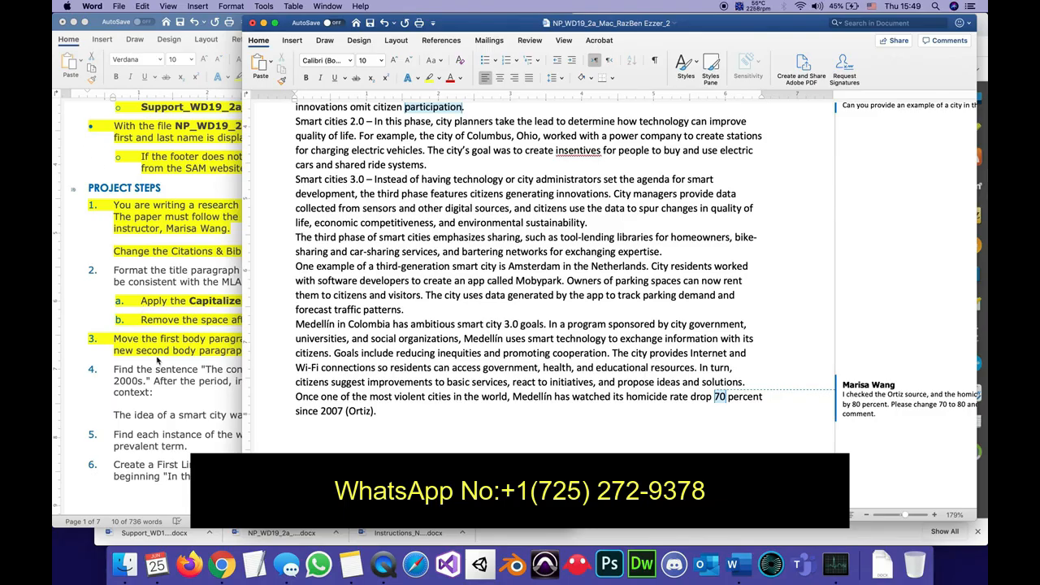
Check the footnote against the text given in instruction step 4 and save the research paper.
click(143, 415)
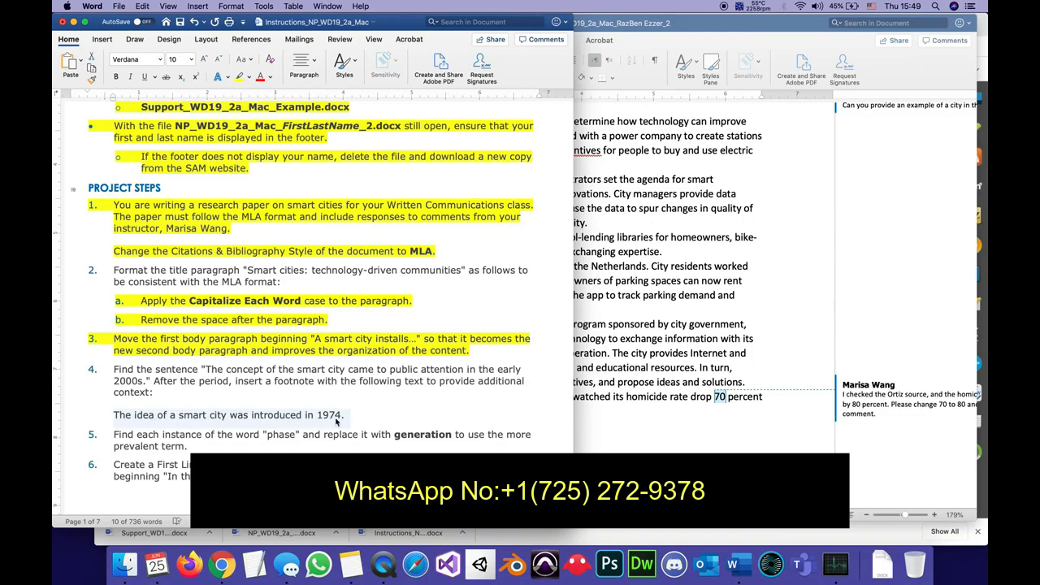
click(600, 447)
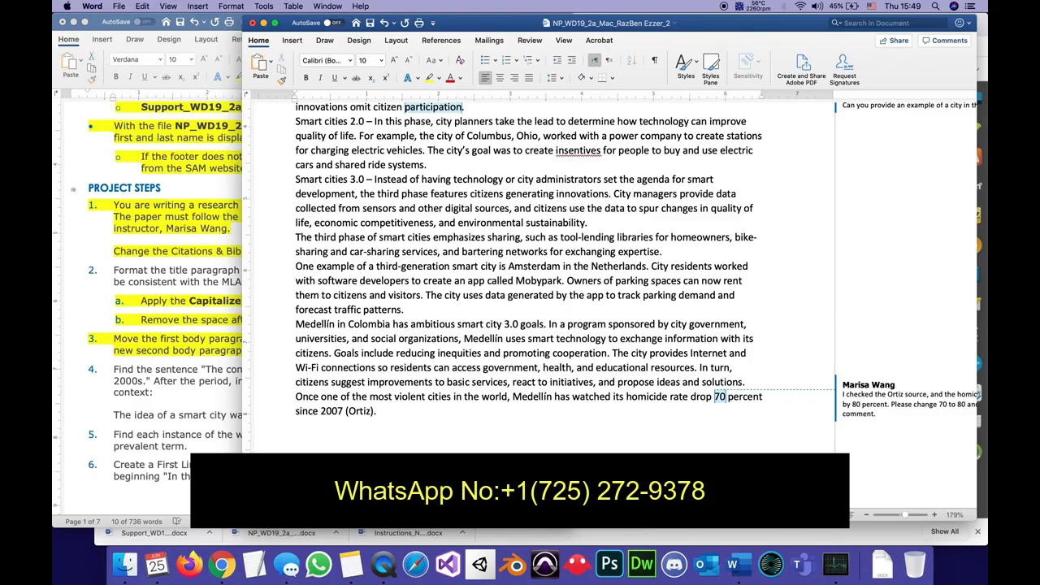
click(209, 431)
triple_click(209, 430)
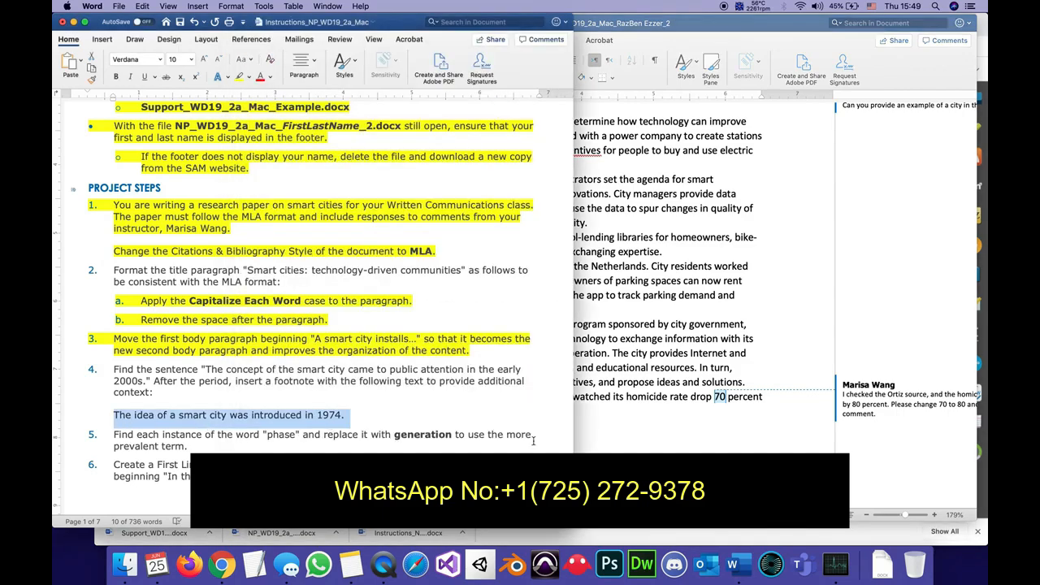
click(662, 465)
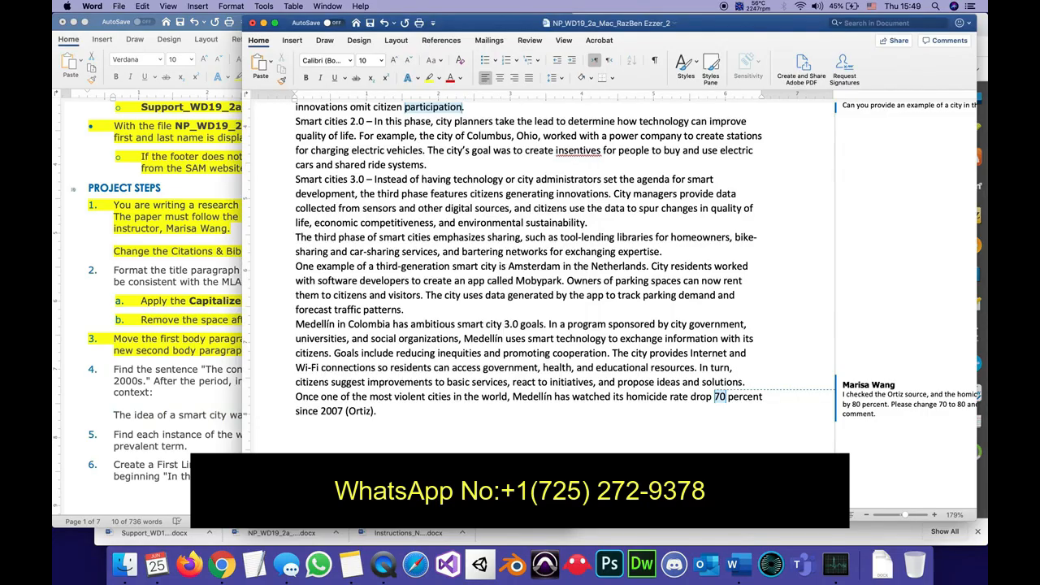
click(370, 23)
Highlight all of step 4, including the footnote sentence, in yellow in the instructions document.
click(143, 389)
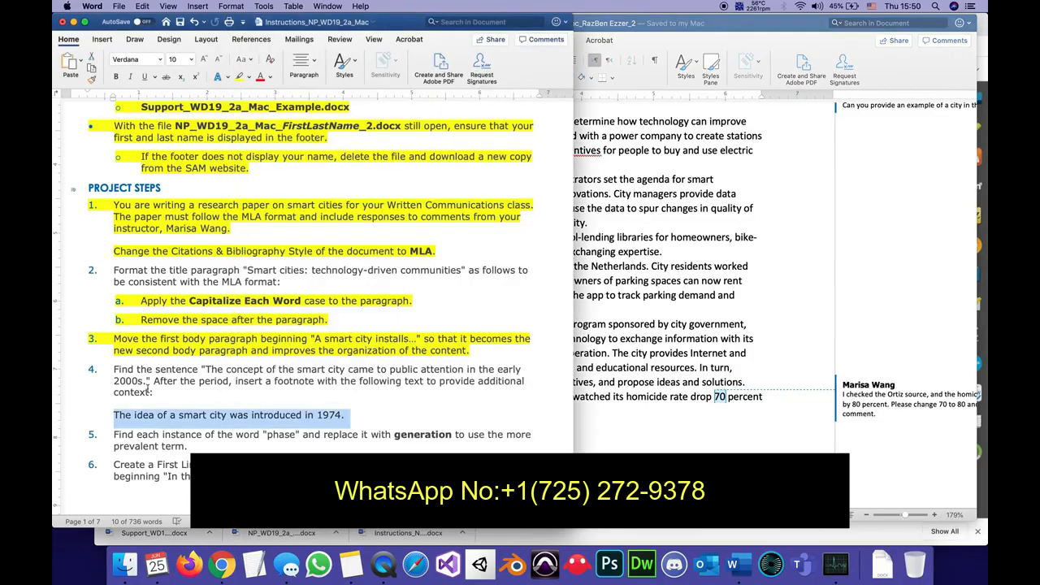
click(231, 386)
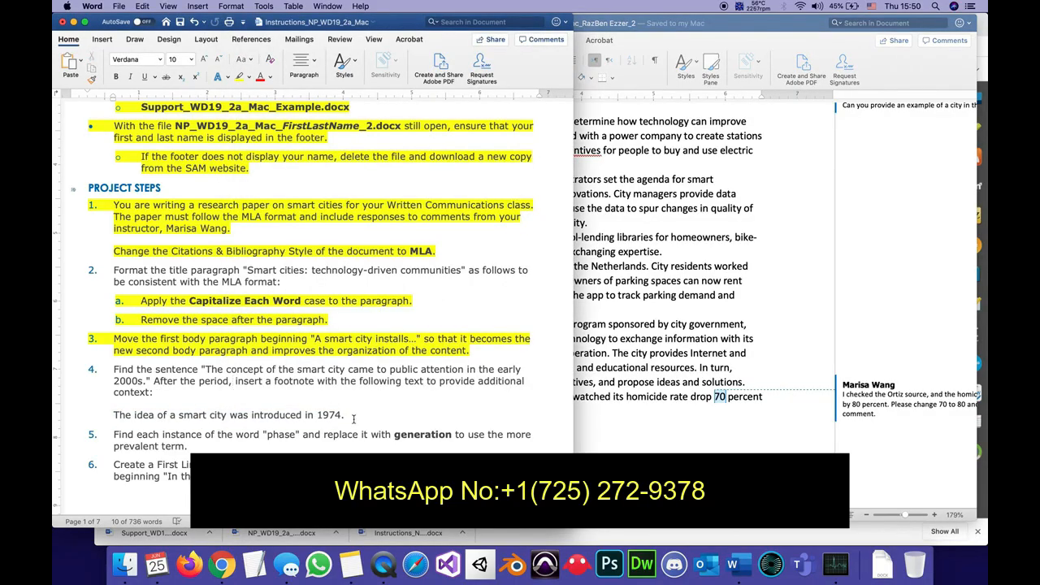
drag(353, 419, 112, 370)
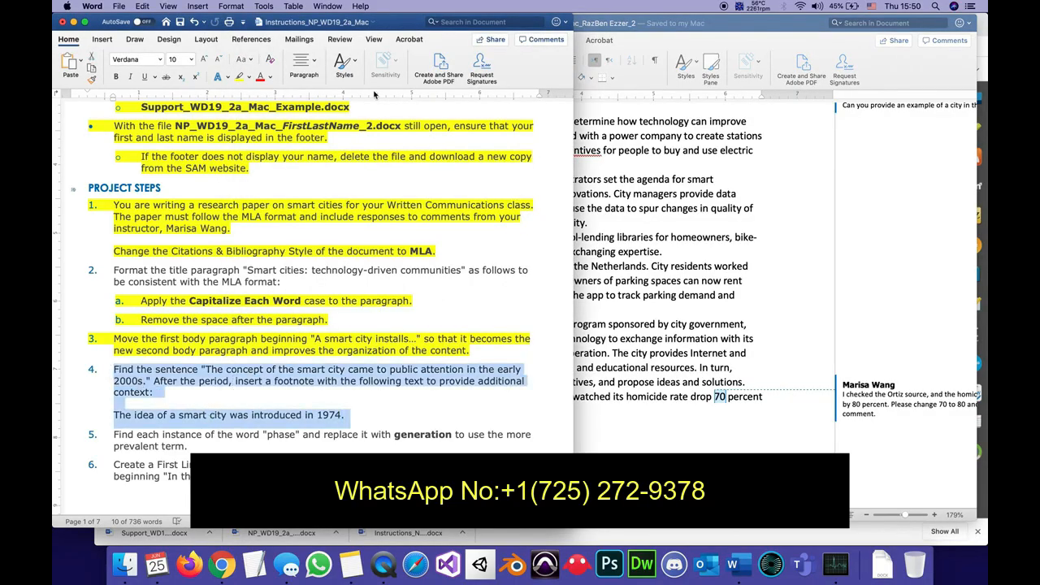
click(239, 77)
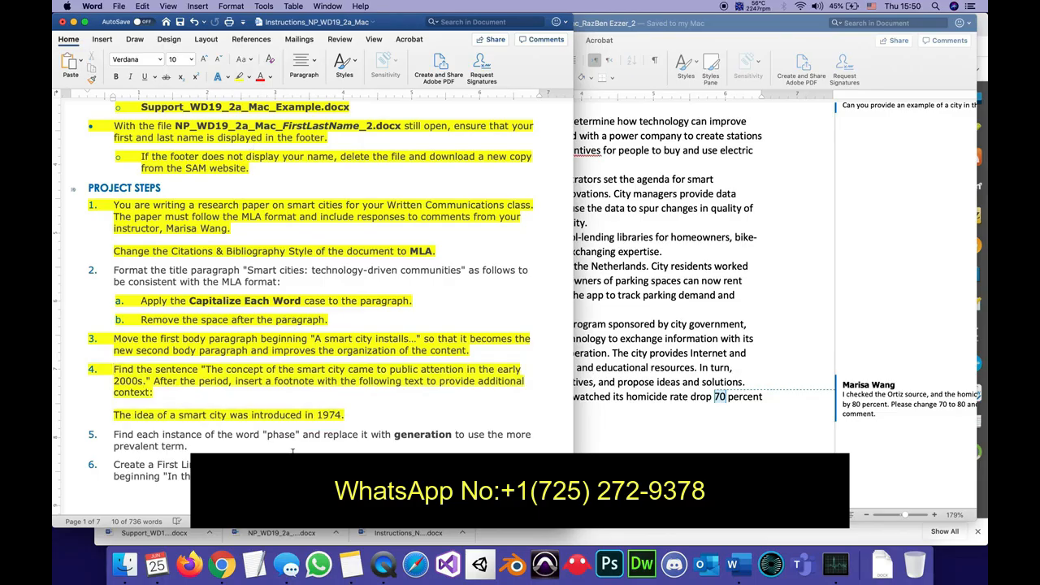
Switch to the research paper, then reposition and widen its window to show the full width of the comments.
scroll(292, 451, down, 3)
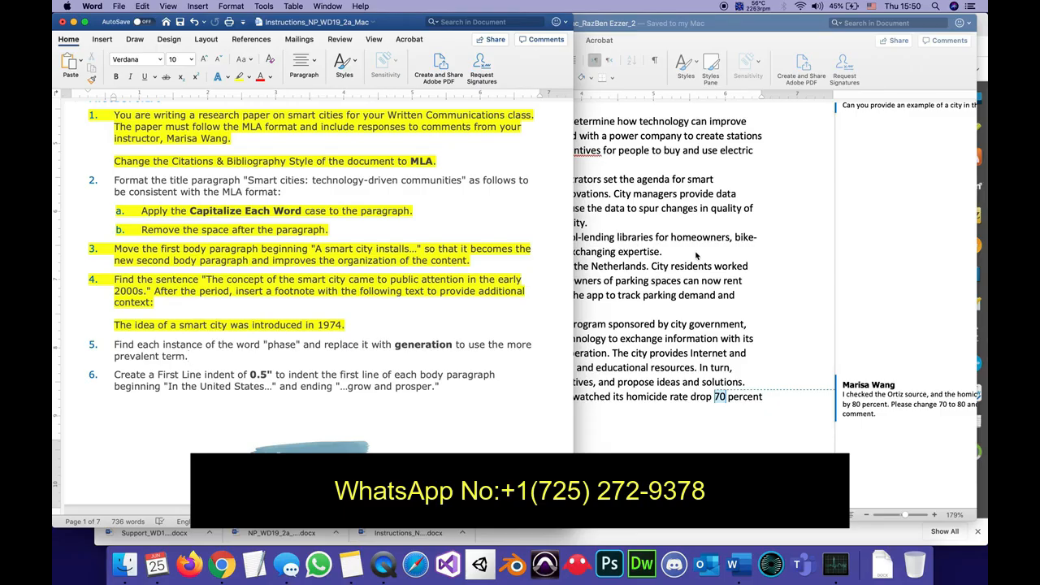
click(921, 232)
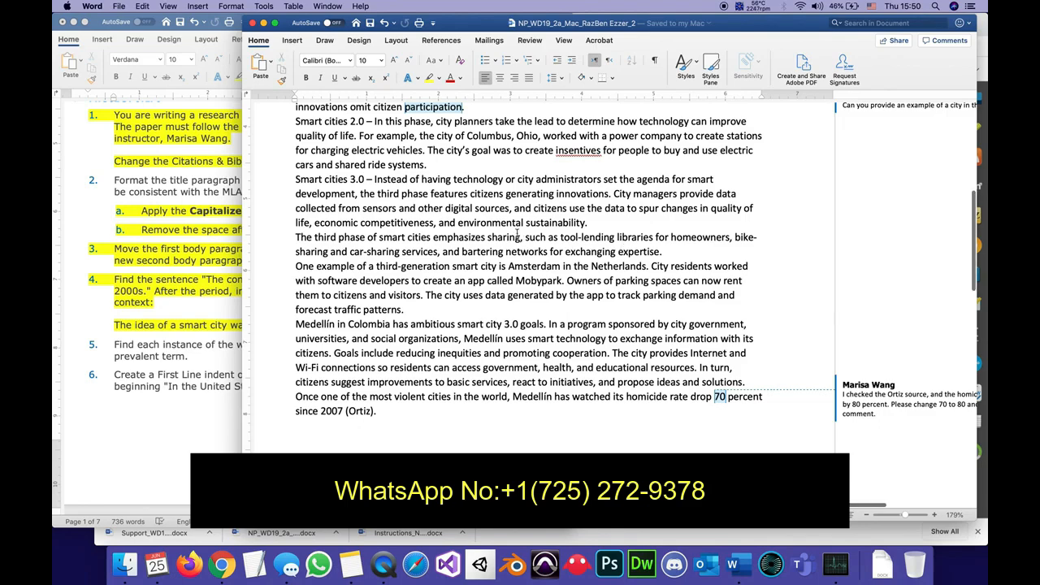
click(142, 7)
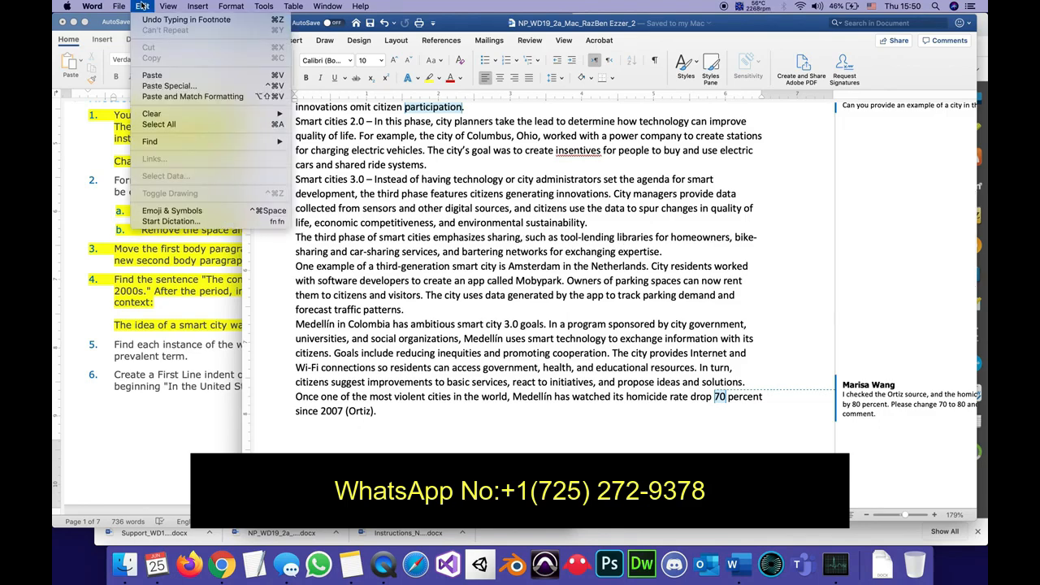
click(349, 188)
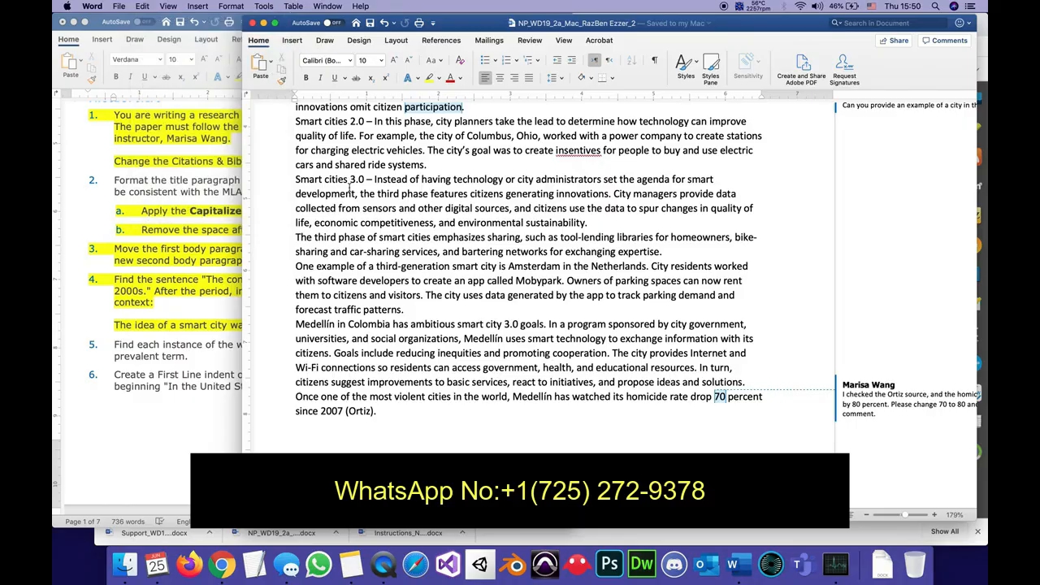
click(423, 246)
drag(590, 23, 412, 5)
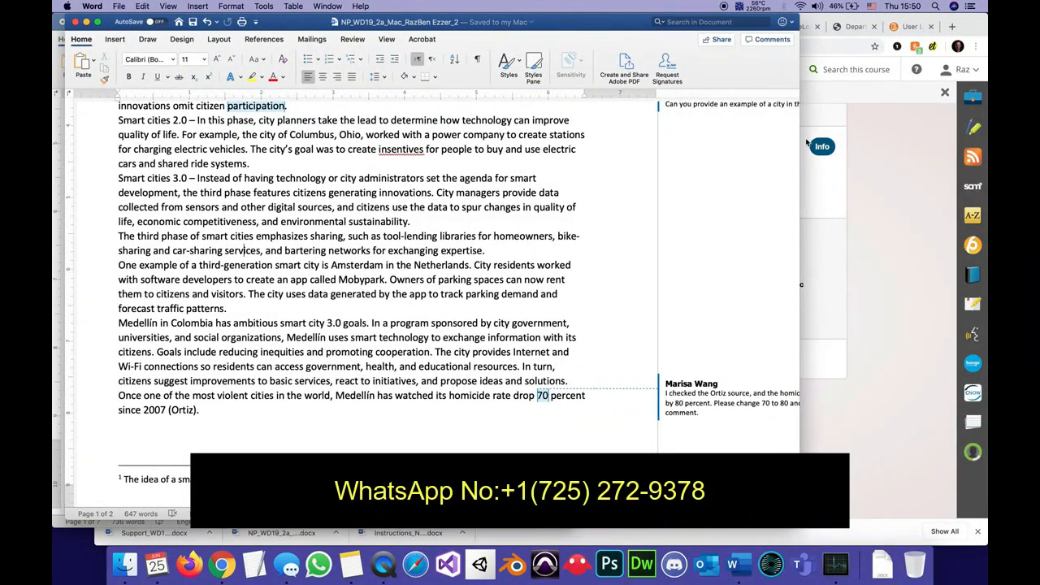
drag(798, 159, 965, 169)
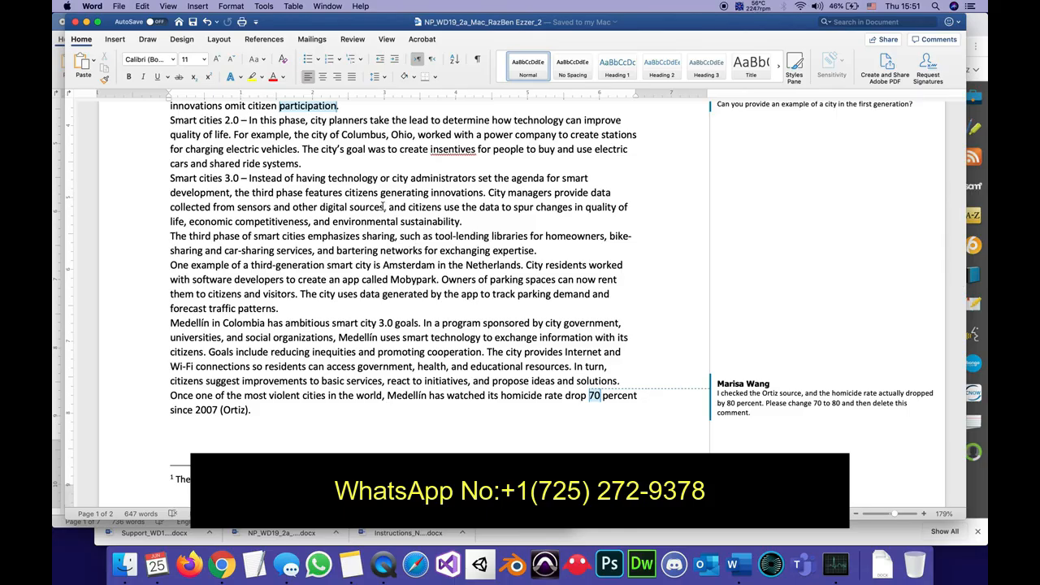
Set up a find and replace in the research paper with "phase" as the search word and "generation" as its replacement.
scroll(326, 189, up, 1)
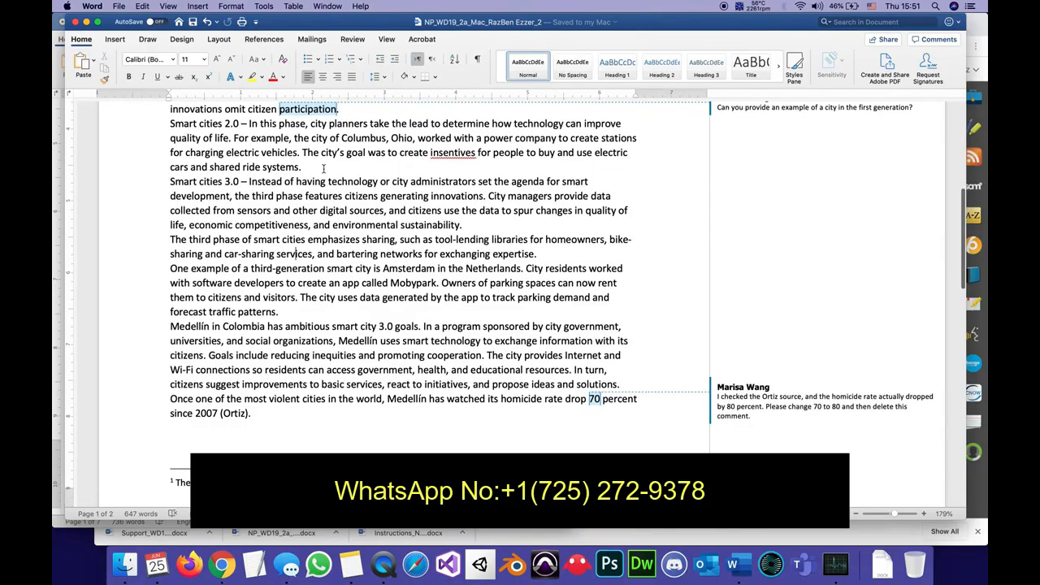
scroll(326, 189, up, 4)
scroll(323, 170, up, 10)
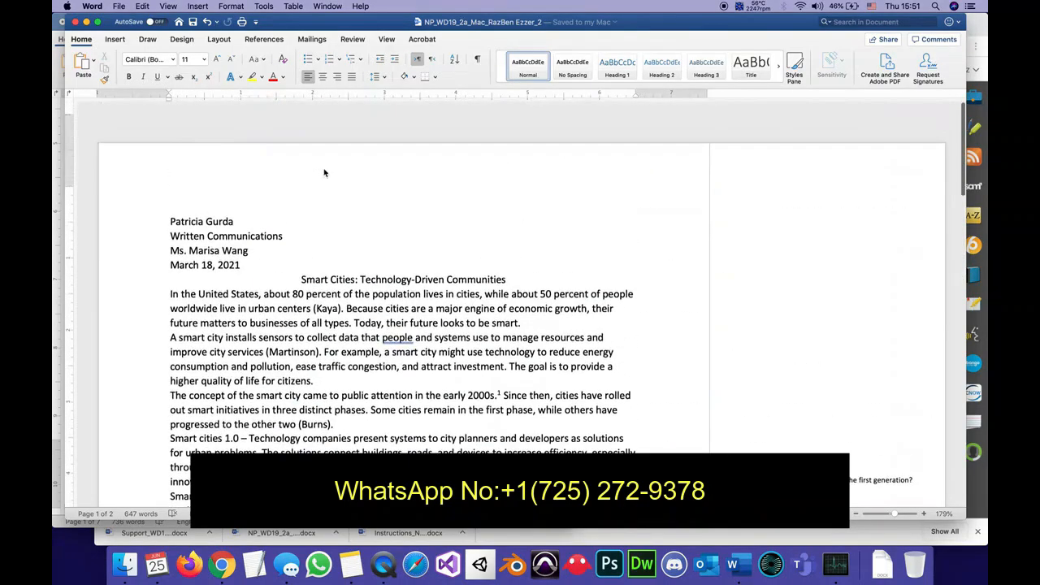
click(142, 6)
mouse_move(165, 142)
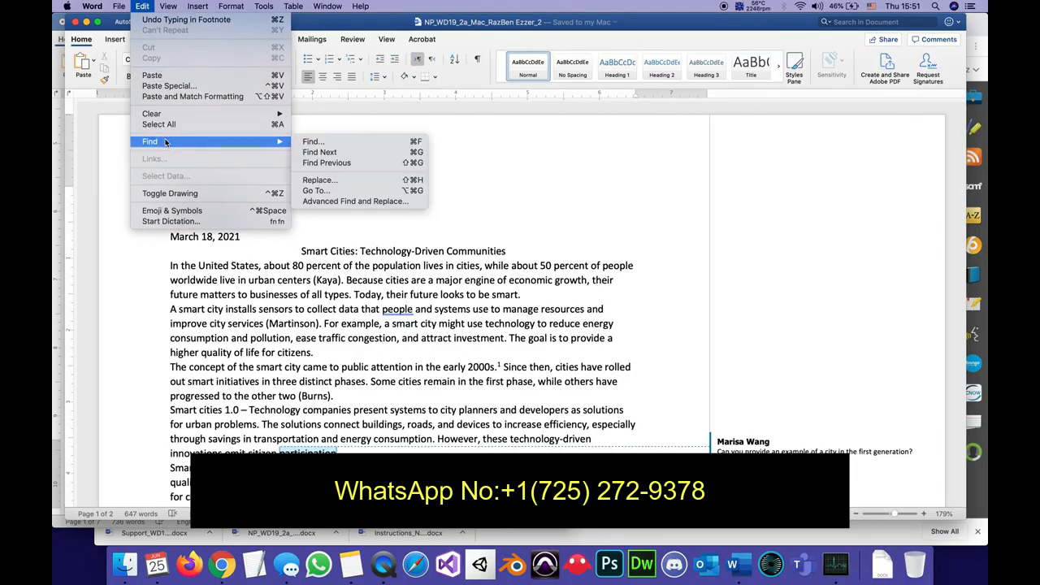
click(346, 181)
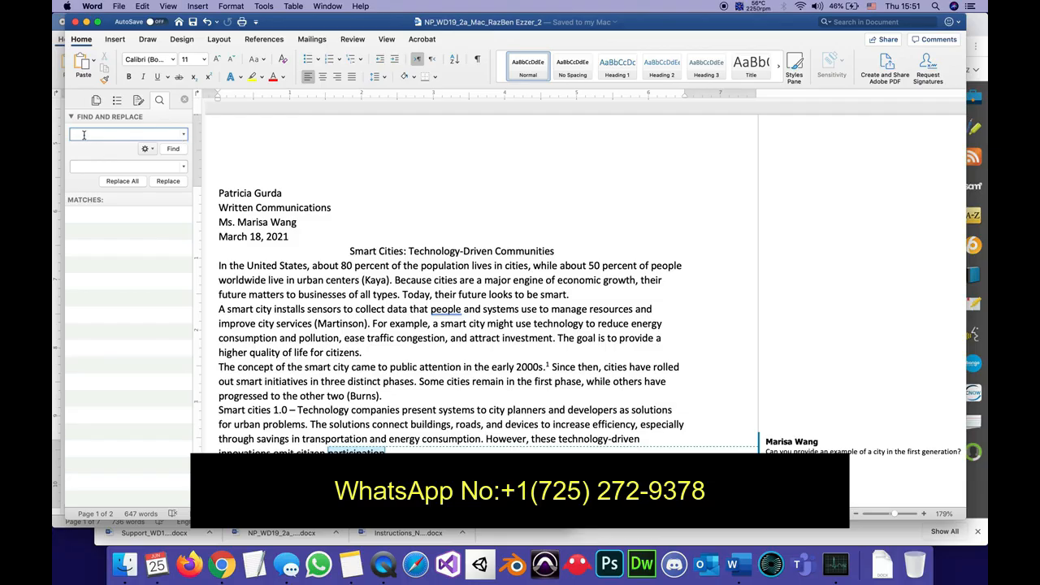
text(p)
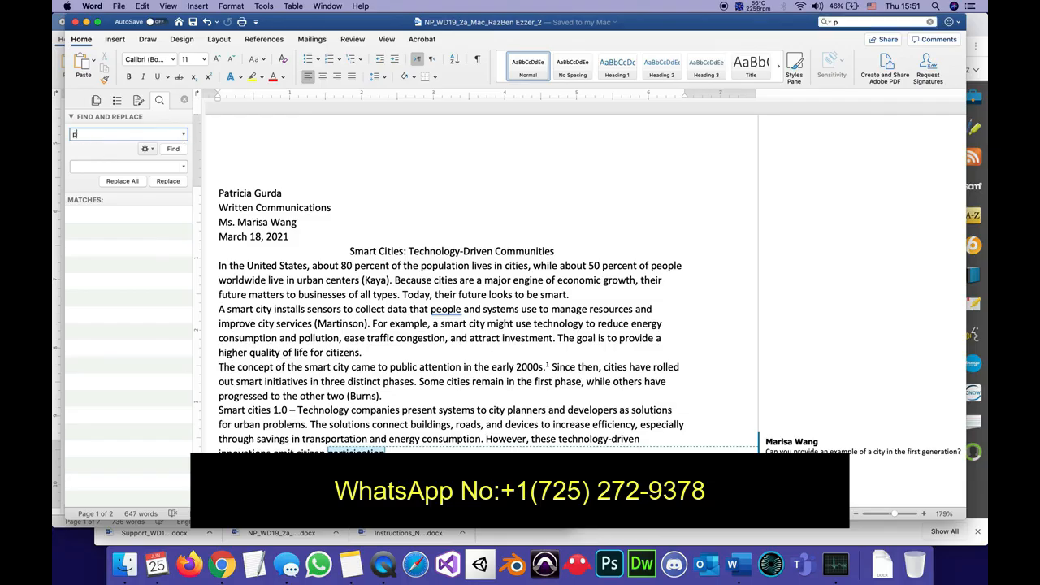
text(hase)
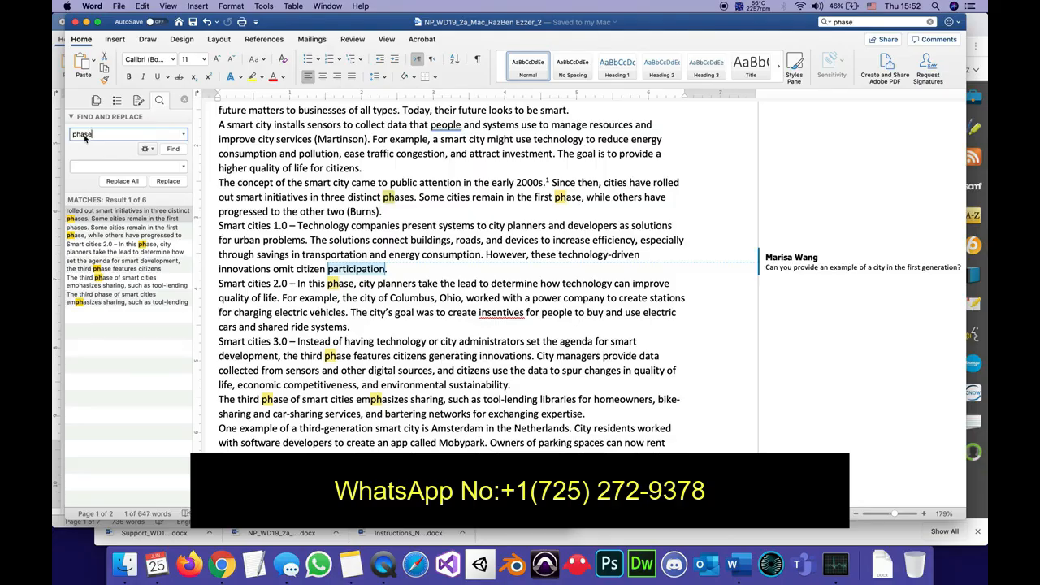
click(91, 166)
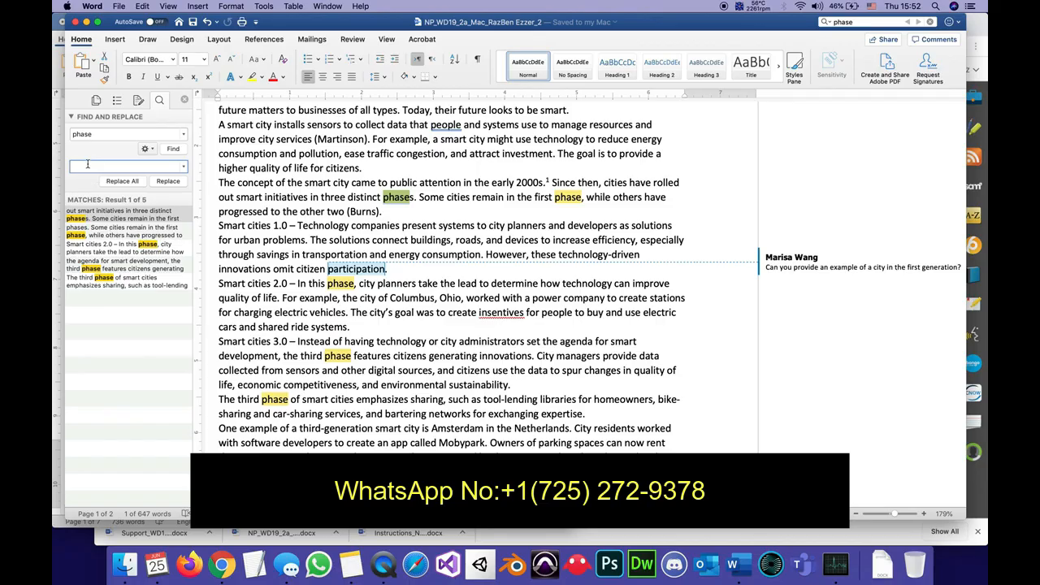
text(generation)
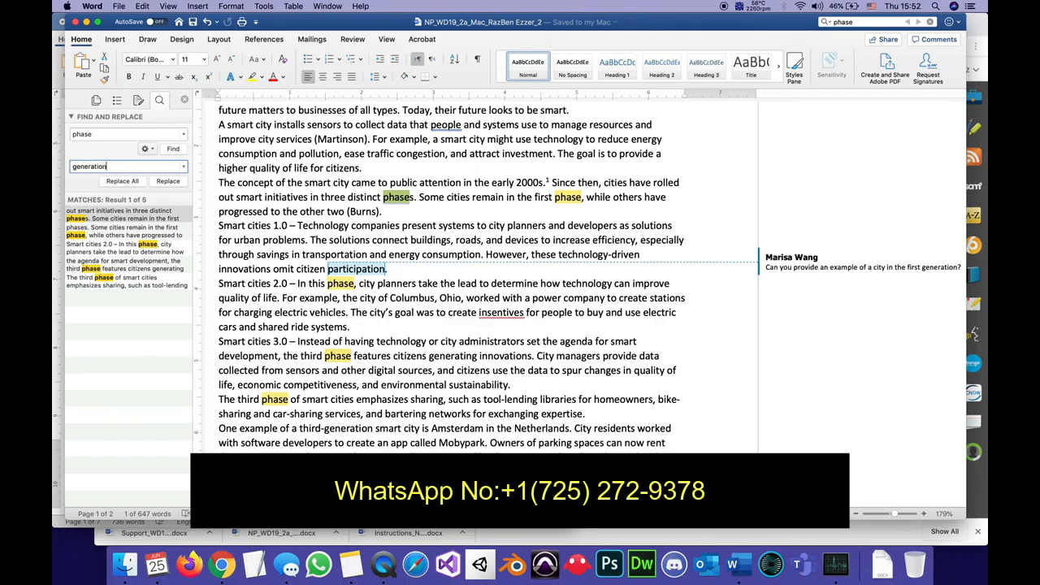